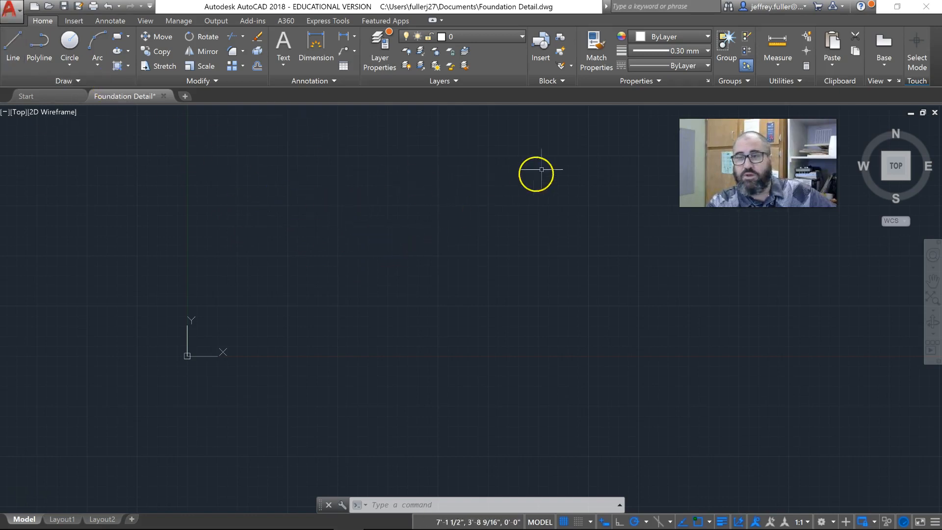
Draw a single horizontal line to the upper right of the origin, starting at about X 2'-1", Y 3'
{"action": "left_click", "coordinate": [12, 43]}
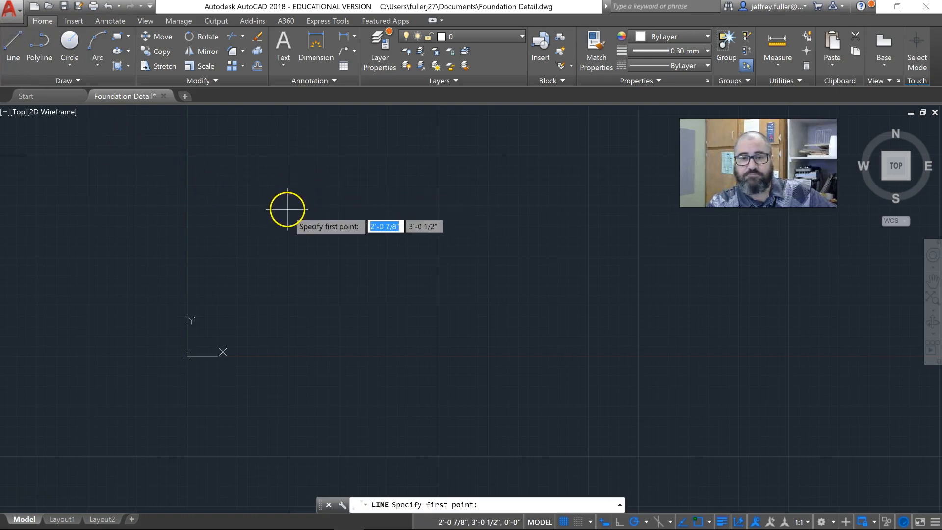
{"action": "left_click", "coordinate": [287, 206]}
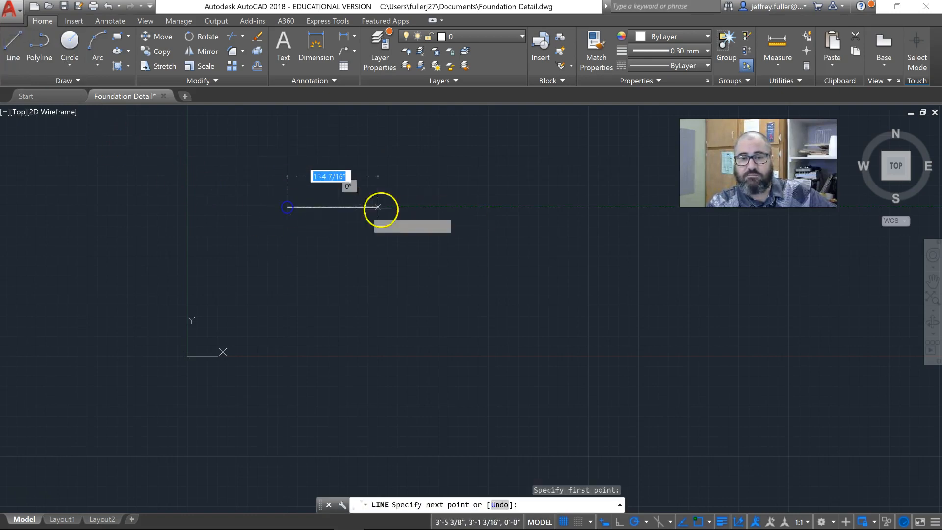
{"action": "left_click", "coordinate": [487, 206]}
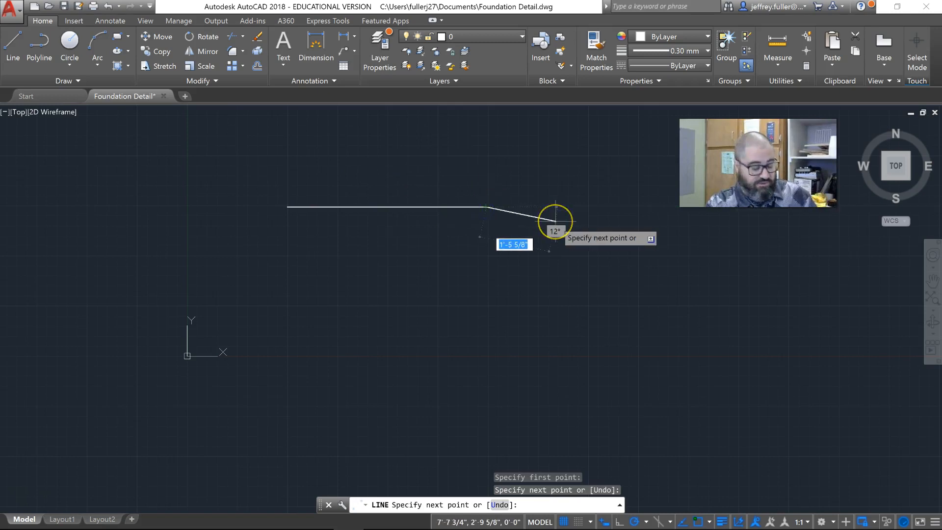
{"action": "key", "text": "Escape"}
Offset the horizontal line 2' downward
{"action": "middle_click_drag", "start_coordinate": [421, 263], "coordinate": [389, 249]}
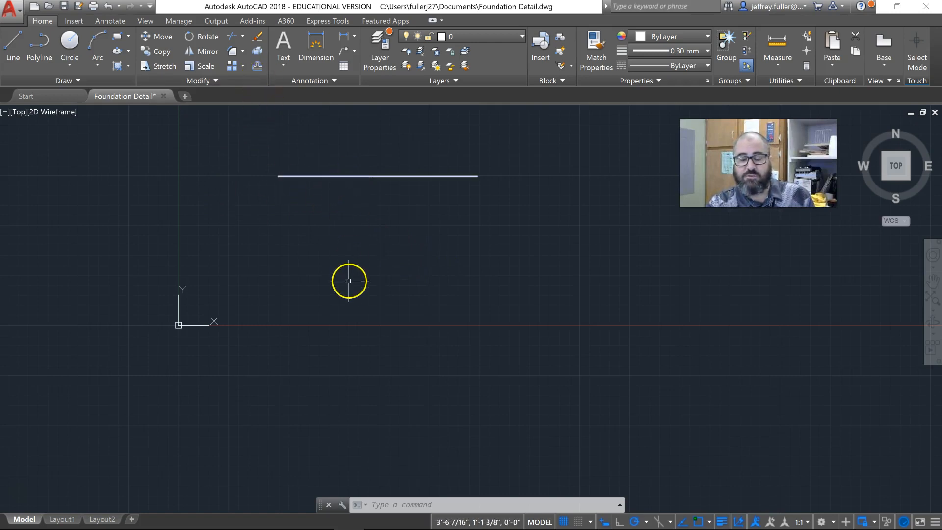
{"action": "left_click", "coordinate": [257, 65]}
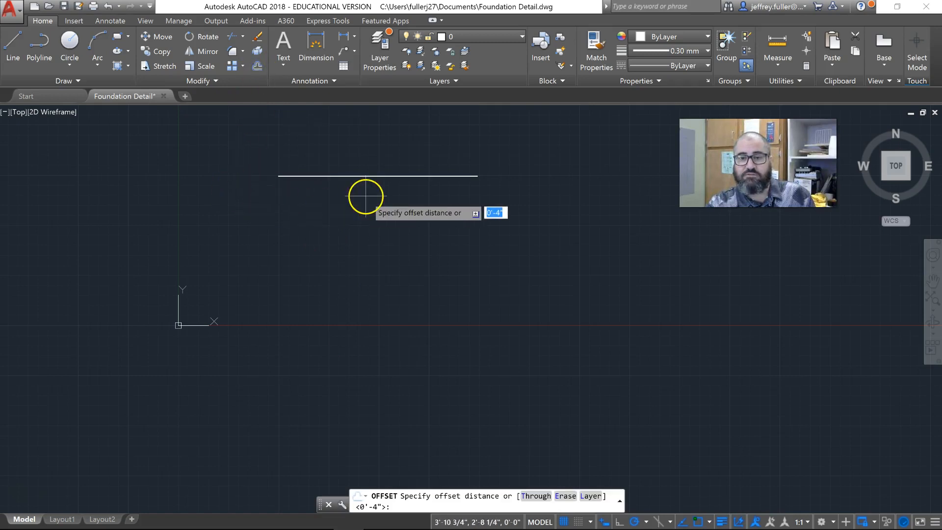
{"action": "type", "text": "2'"}
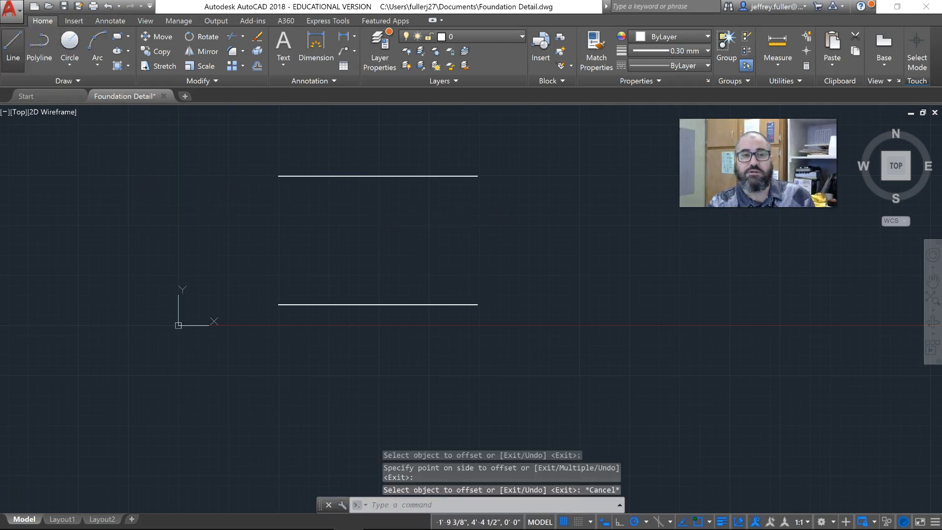
Draw the footing outline 8" high and 16" wide, starting upward from the lower line's left endpoint and closing back down onto that line
{"action": "left_click", "coordinate": [13, 46]}
{"action": "scroll", "coordinate": [330, 267], "scroll_direction": "up", "scroll_amount": 2}
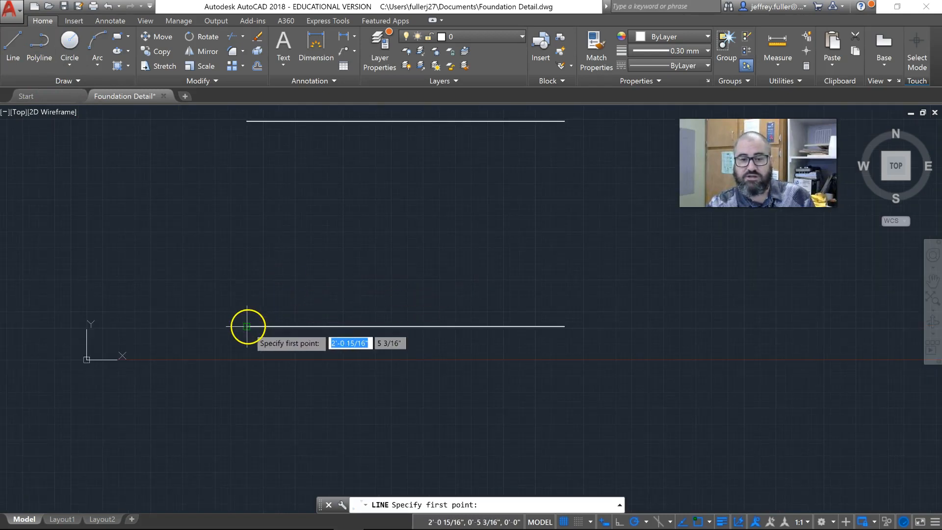
{"action": "left_click", "coordinate": [247, 326]}
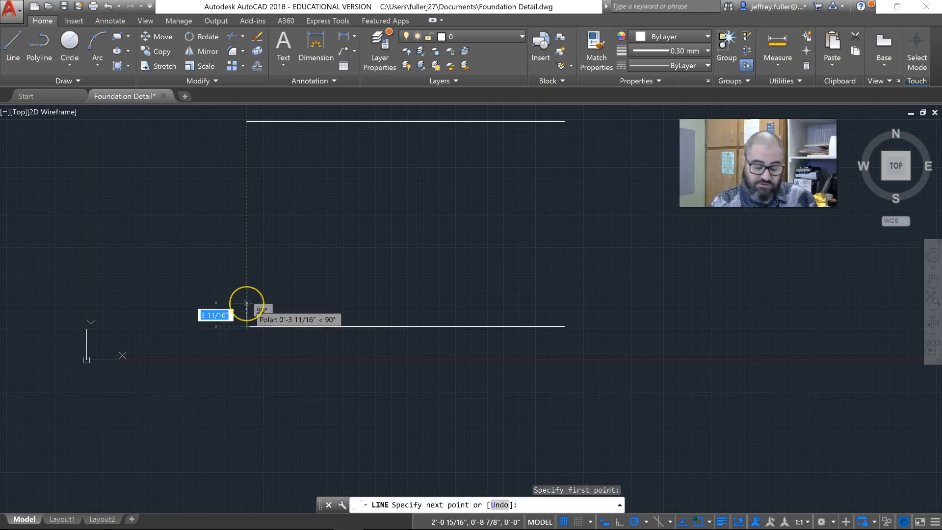
{"action": "type", "text": "8\""}
{"action": "key", "text": "Return"}
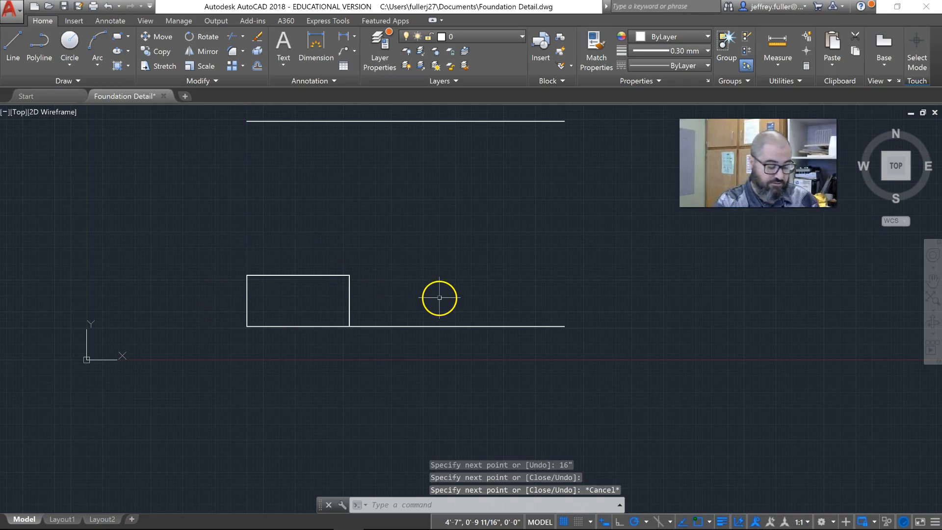
Trim away the part of the lower line that extends beyond the footing's right side
{"action": "type", "text": "trim"}
{"action": "key", "text": "Return"}
{"action": "key", "text": "Return"}
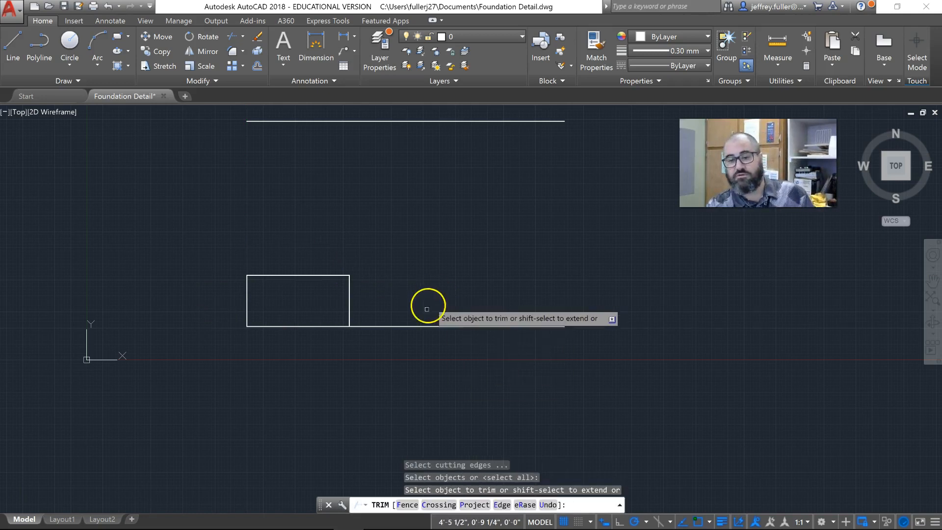
{"action": "left_click", "coordinate": [423, 325]}
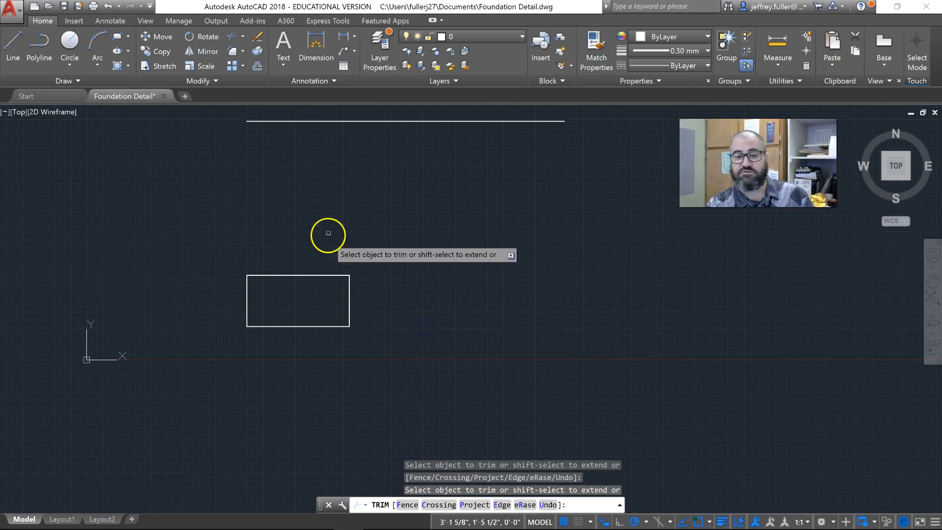
{"action": "key", "text": "Escape"}
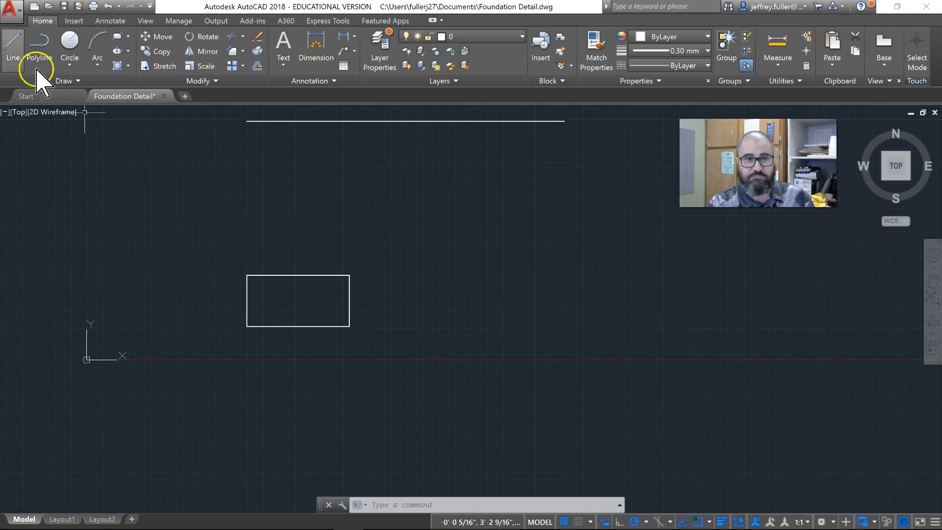
Draw a 2" vertical line straight down from the midpoint of the footing's top edge
{"action": "scroll", "coordinate": [162, 212], "scroll_direction": "up", "scroll_amount": 2}
{"action": "middle_click_drag", "start_coordinate": [162, 213], "coordinate": [111, 178]}
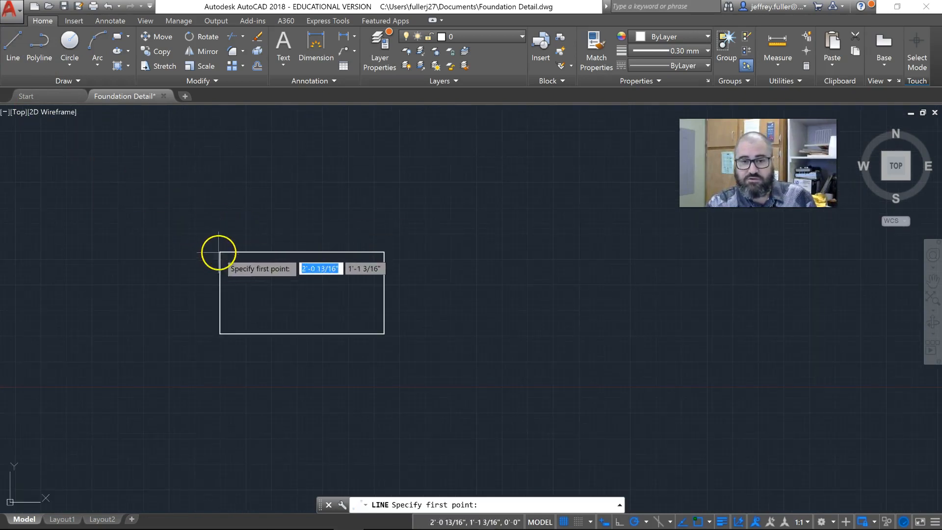
{"action": "left_click", "coordinate": [302, 253]}
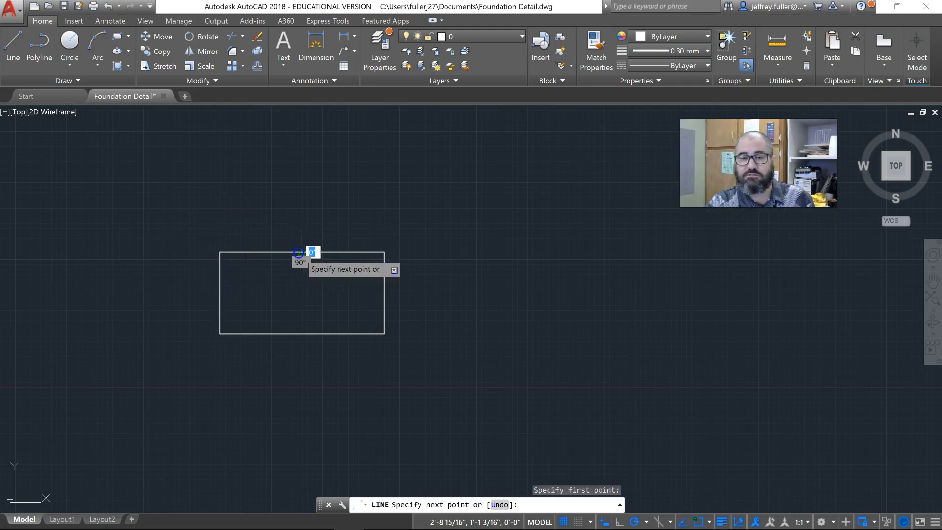
{"action": "type", "text": "2"}
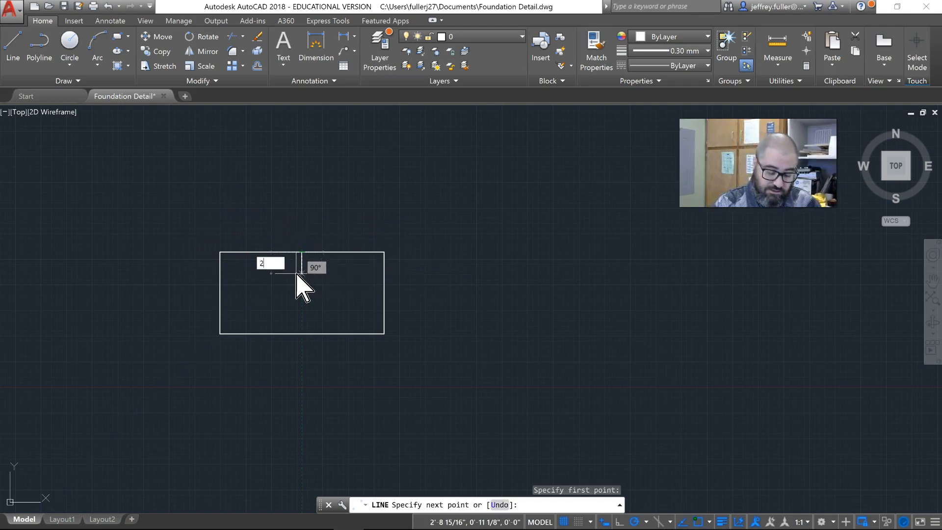
{"action": "key", "text": "Return"}
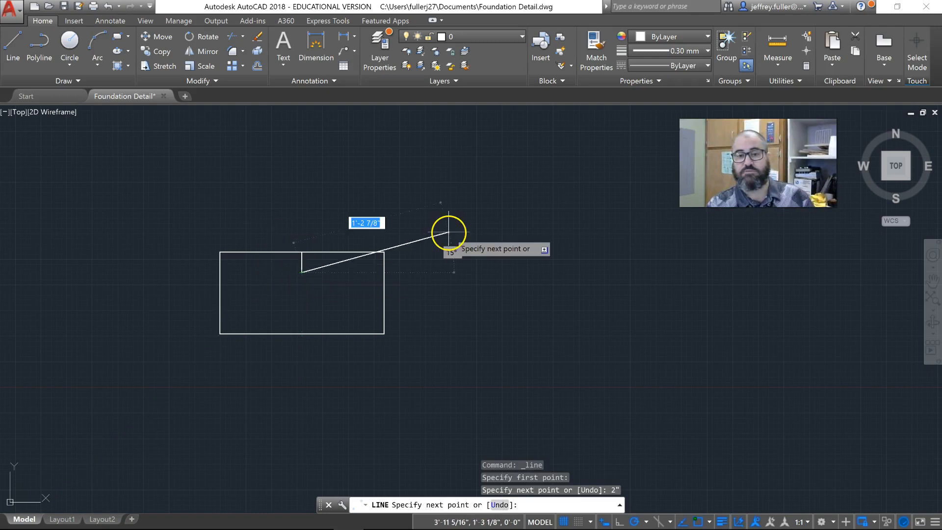
{"action": "key", "text": "Escape"}
Draw the keyway's left half from 2" left of the top midpoint, sloping inward at about 70° and running horizontally to the centre line's lower end
{"action": "scroll", "coordinate": [309, 276], "scroll_direction": "up", "scroll_amount": 2}
{"action": "scroll", "coordinate": [311, 274], "scroll_direction": "up", "scroll_amount": 2}
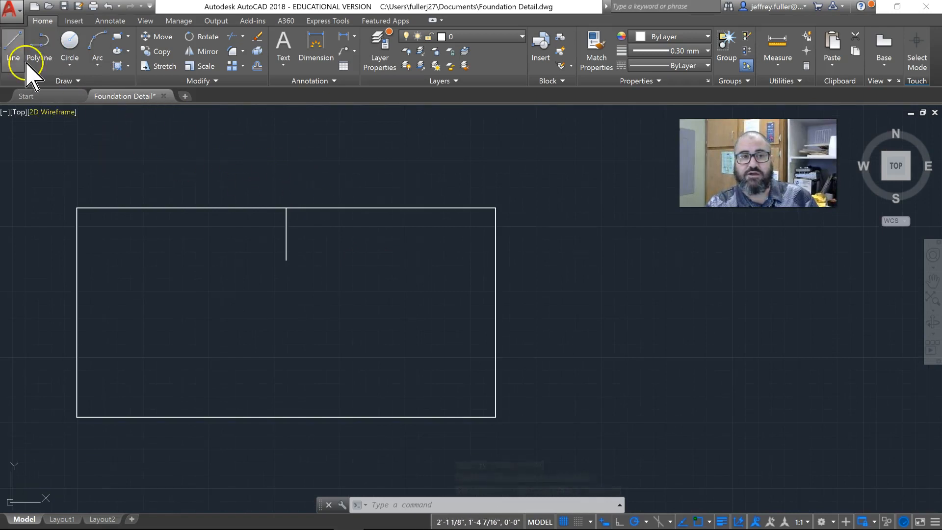
{"action": "left_click", "coordinate": [11, 48]}
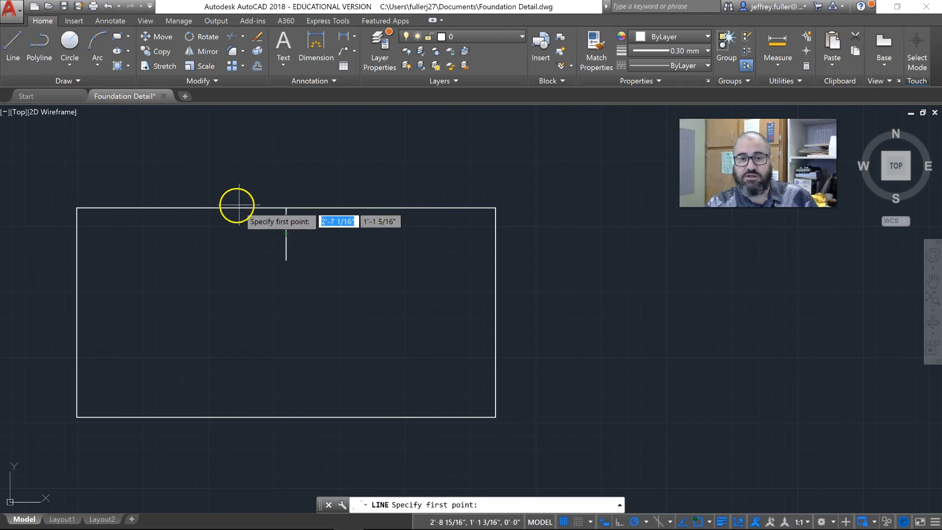
{"action": "type", "text": "2\""}
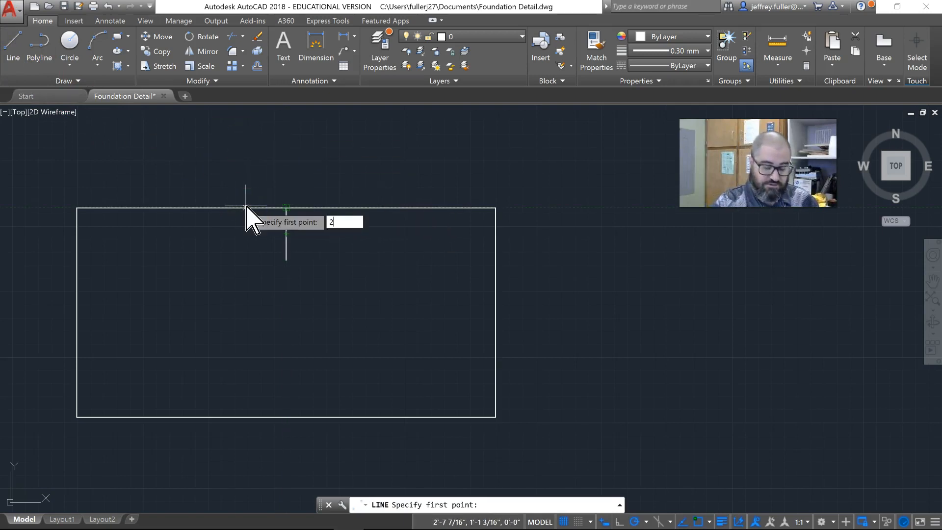
{"action": "key", "text": "Return"}
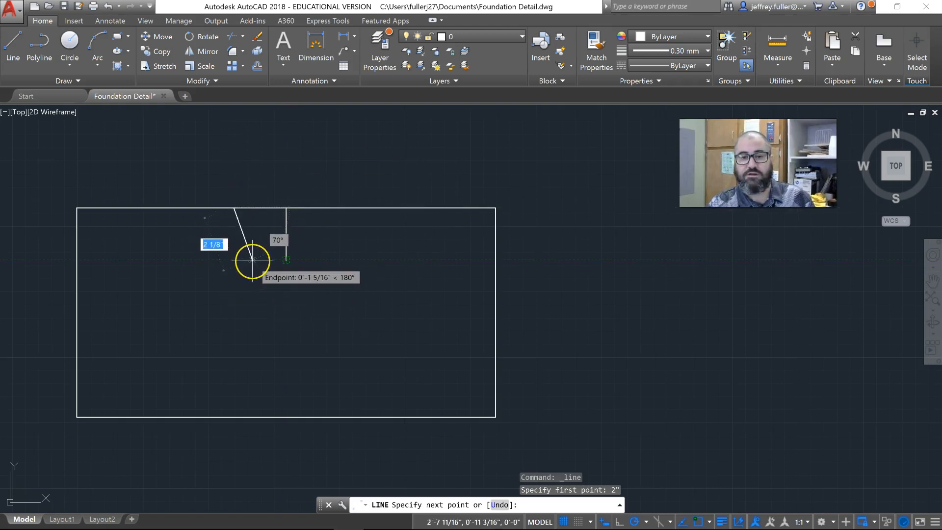
{"action": "left_click", "coordinate": [253, 260]}
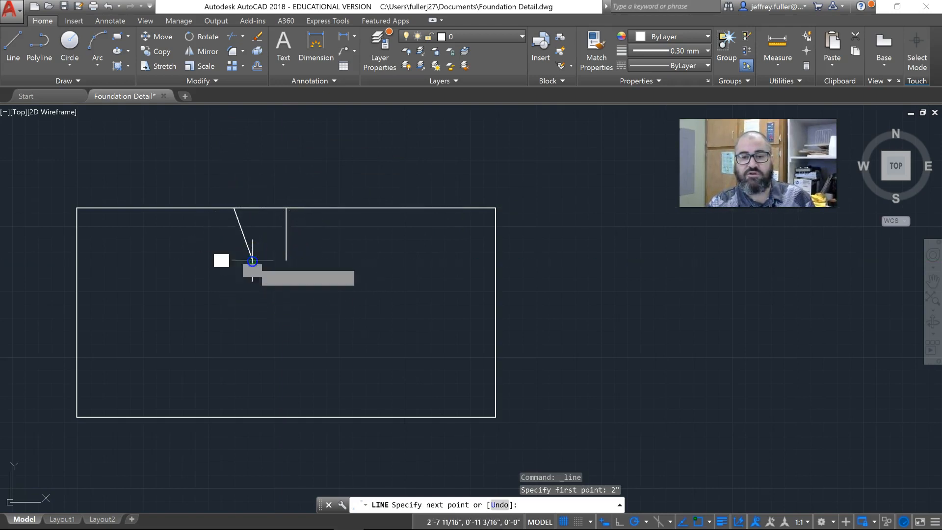
{"action": "left_click", "coordinate": [286, 260]}
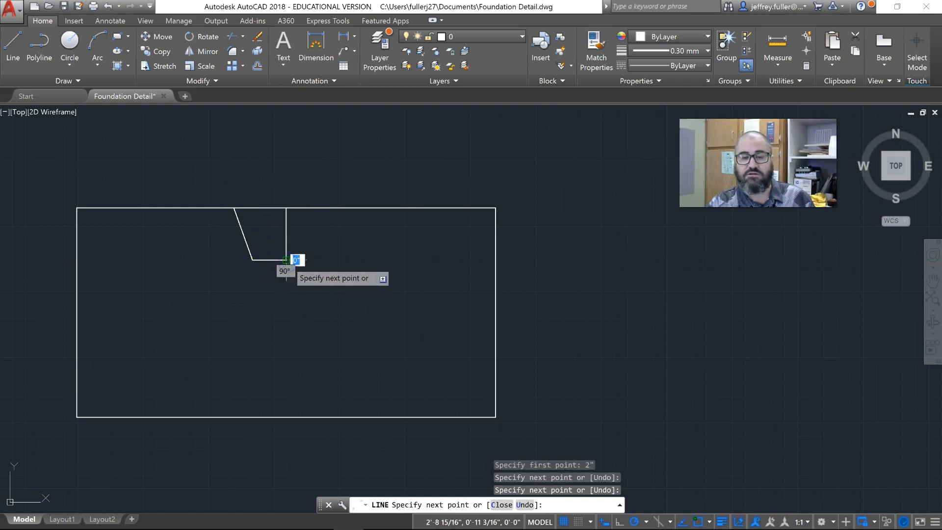
{"action": "key", "text": "Escape"}
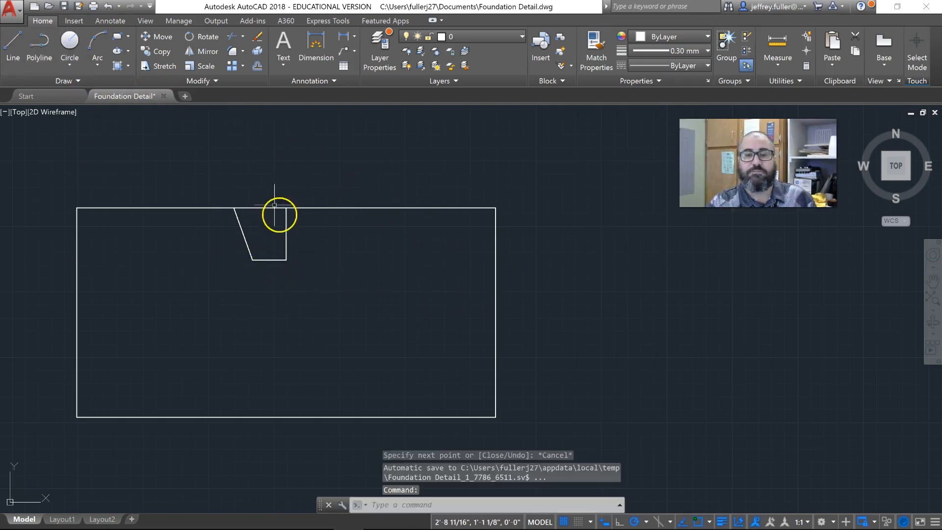
Draw the keyway's right half from 2" right of the top midpoint, sloping inward at about 110° and running horizontally to the centre line's lower end
{"action": "left_click", "coordinate": [13, 49]}
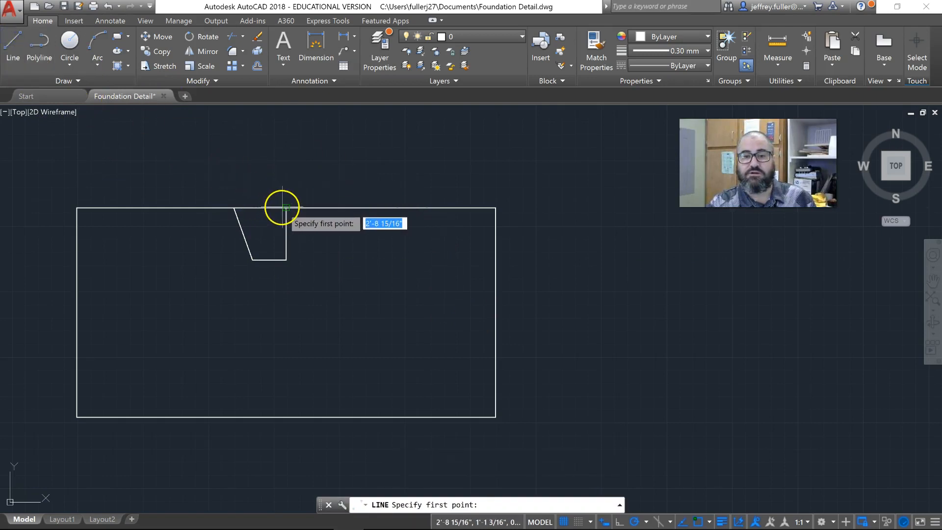
{"action": "type", "text": "2"}
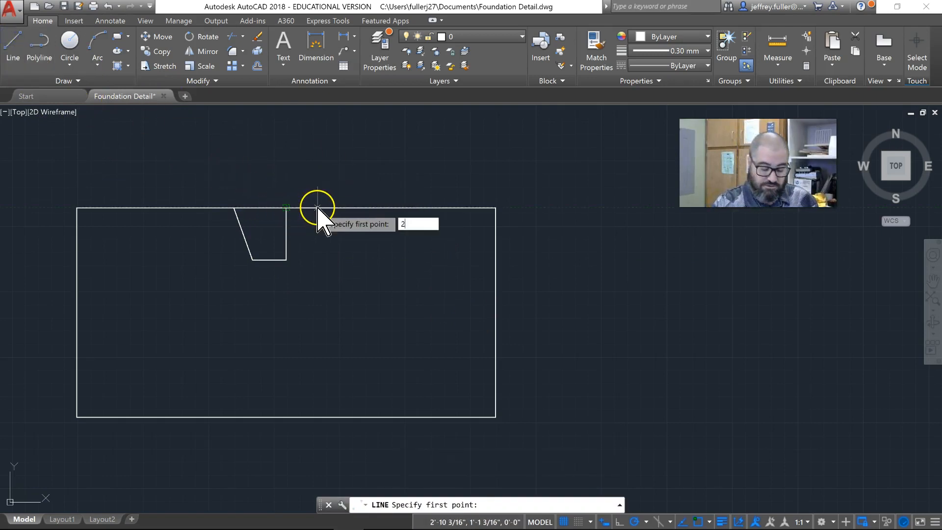
{"action": "key", "text": "Return"}
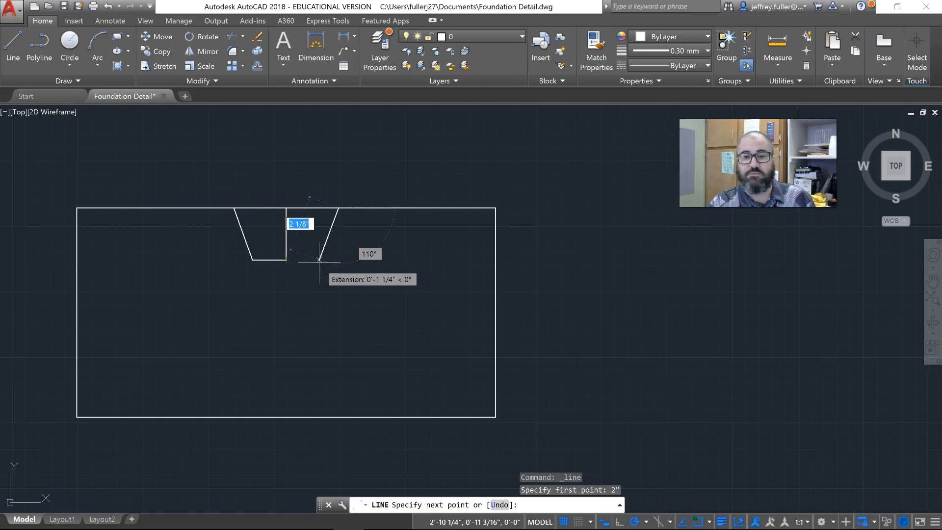
{"action": "left_click", "coordinate": [288, 261]}
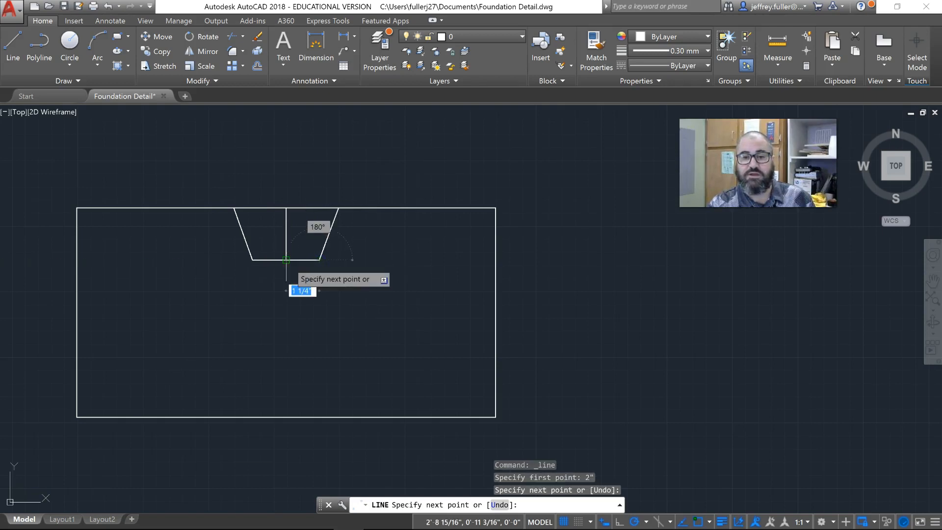
{"action": "key", "text": "Escape"}
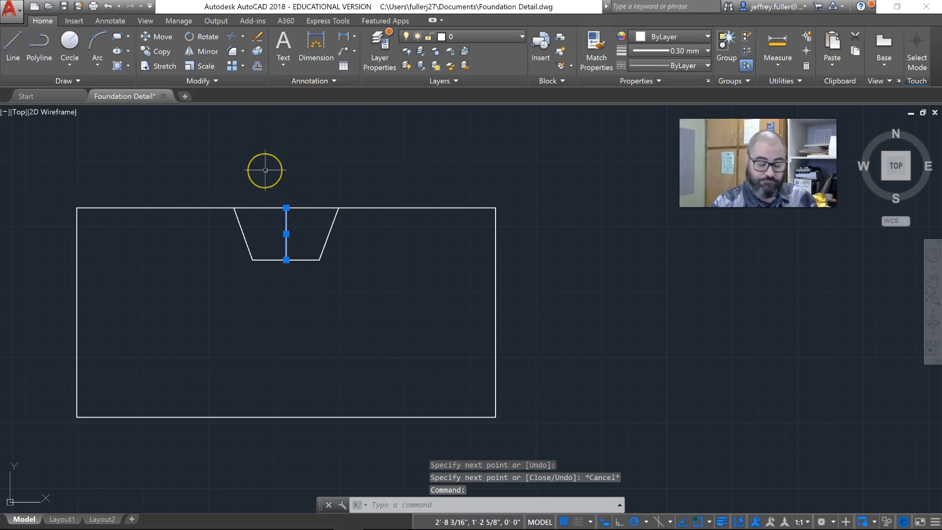
Delete the keyway's vertical centre line and trim the footing's top edge between the two sloped sides
{"action": "key", "text": "Delete"}
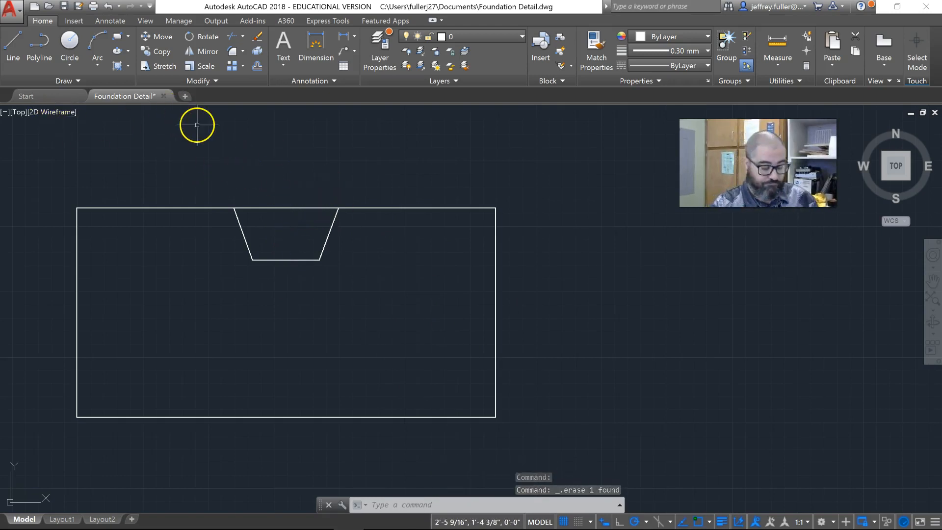
{"action": "type", "text": "tr"}
{"action": "key", "text": "Return"}
{"action": "key", "text": "Return"}
{"action": "scroll", "coordinate": [378, 277], "scroll_direction": "down", "scroll_amount": 2}
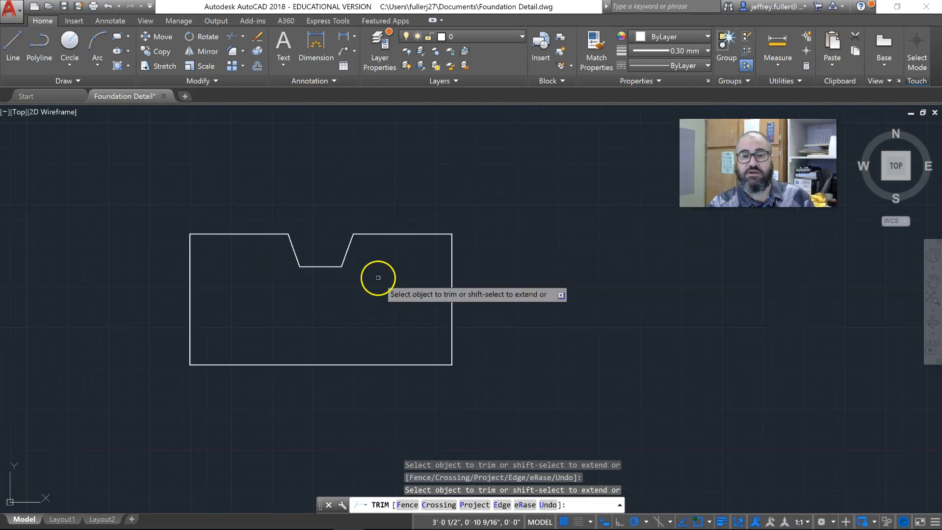
{"action": "middle_click_drag", "start_coordinate": [378, 278], "coordinate": [386, 320]}
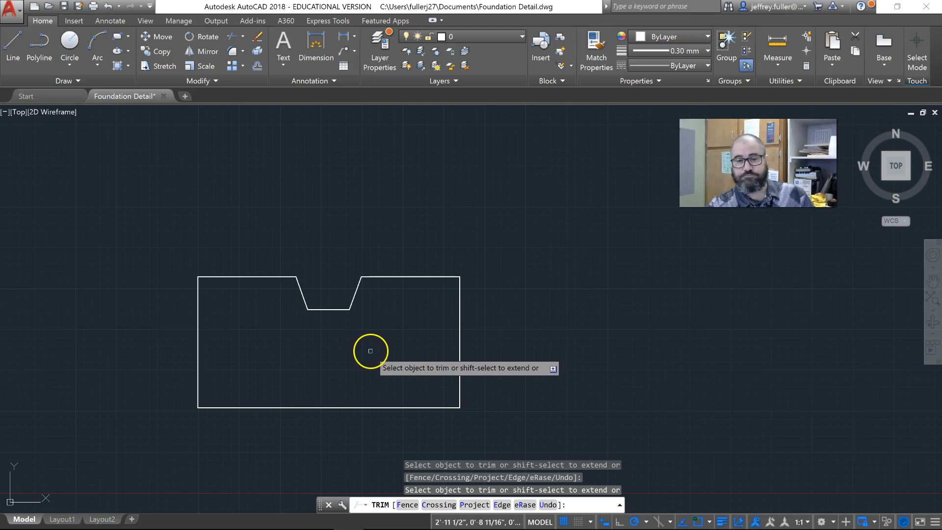
{"action": "key", "text": "Escape"}
{"action": "key", "text": "Escape"}
{"action": "mouse_move", "coordinate": [509, 233]}
{"action": "left_mouse_down"}
{"action": "mouse_move", "coordinate": [284, 404]}
{"action": "mouse_move", "coordinate": [63, 427]}
{"action": "mouse_move", "coordinate": [72, 419]}
{"action": "left_mouse_up"}
{"action": "left_click", "coordinate": [414, 385]}
{"action": "left_click", "coordinate": [522, 238]}
{"action": "key", "text": "Escape"}
Join all segments of the notched footing outline into one polyline
{"action": "left_click", "coordinate": [520, 239]}
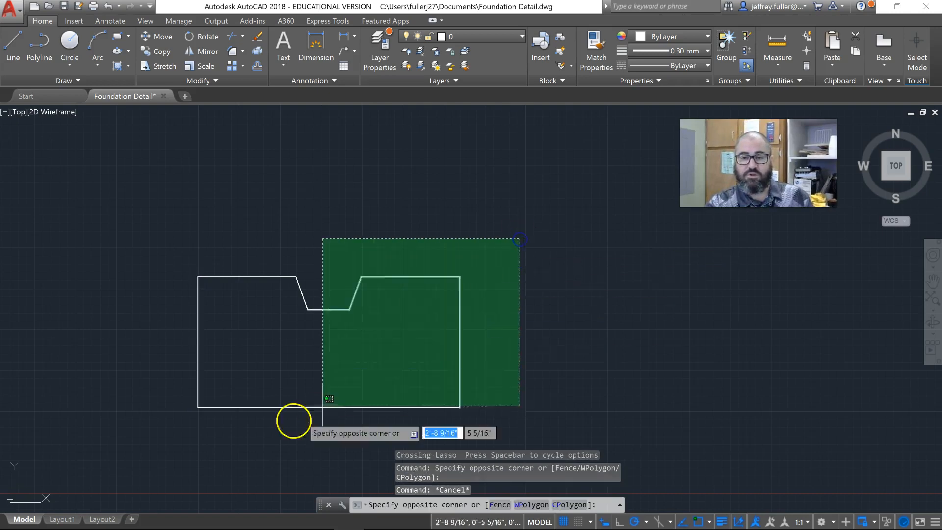
{"action": "left_click", "coordinate": [84, 440]}
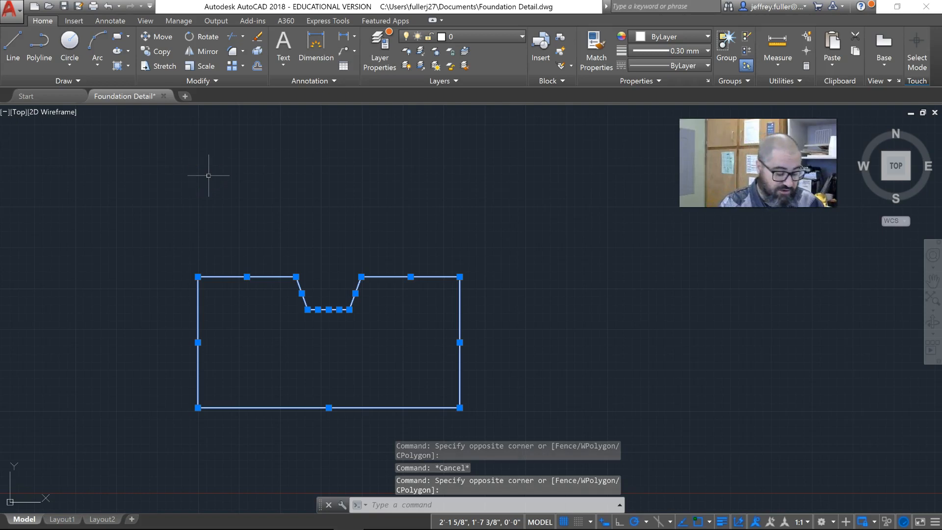
{"action": "key", "text": "Return"}
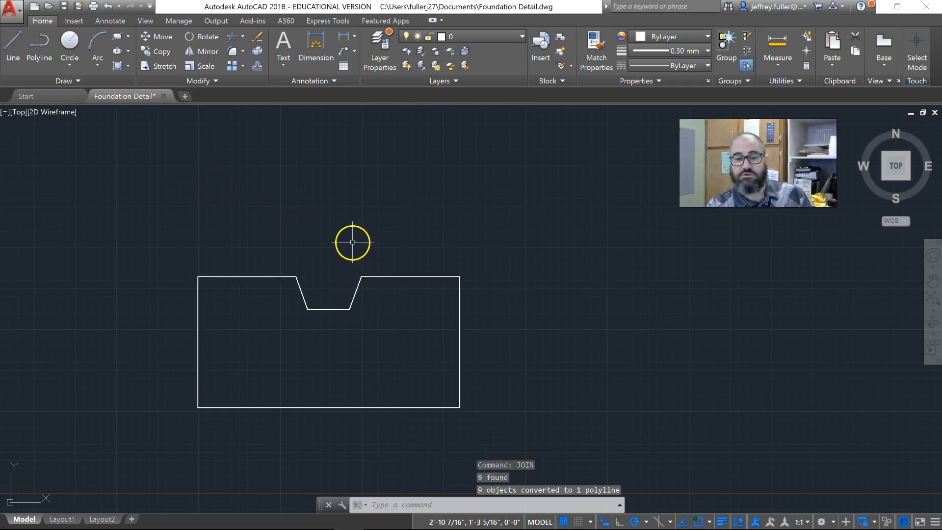
{"action": "scroll", "coordinate": [353, 242], "scroll_direction": "down", "scroll_amount": 4}
{"action": "middle_click_drag", "start_coordinate": [350, 245], "coordinate": [354, 346]}
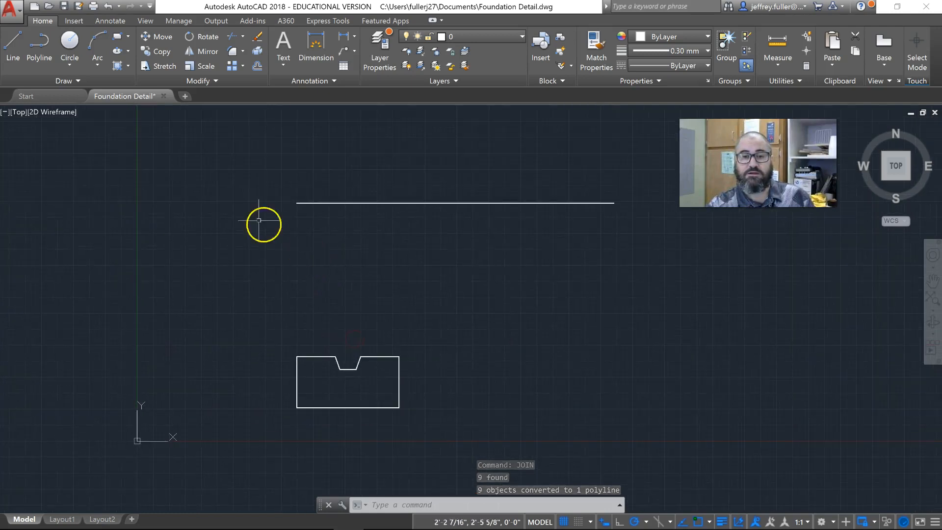
Draw the wall's left side as a vertical line from 4" right of the footing's top-left corner up to the horizontal reference line
{"action": "left_click", "coordinate": [14, 44]}
{"action": "scroll", "coordinate": [312, 295], "scroll_direction": "up", "scroll_amount": 4}
{"action": "scroll", "coordinate": [324, 319], "scroll_direction": "down", "scroll_amount": 2}
{"action": "middle_click_drag", "start_coordinate": [322, 320], "coordinate": [248, 267]}
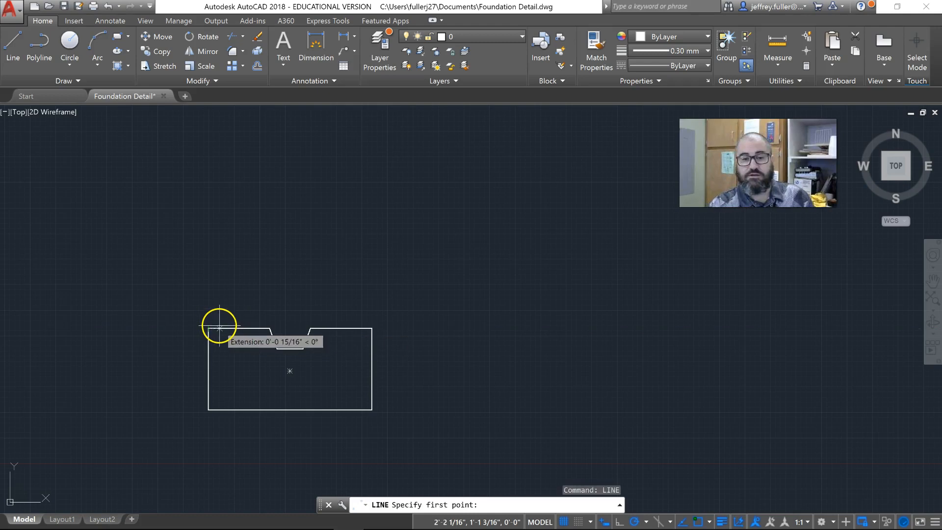
{"action": "type", "text": "4"}
{"action": "key", "text": "Return"}
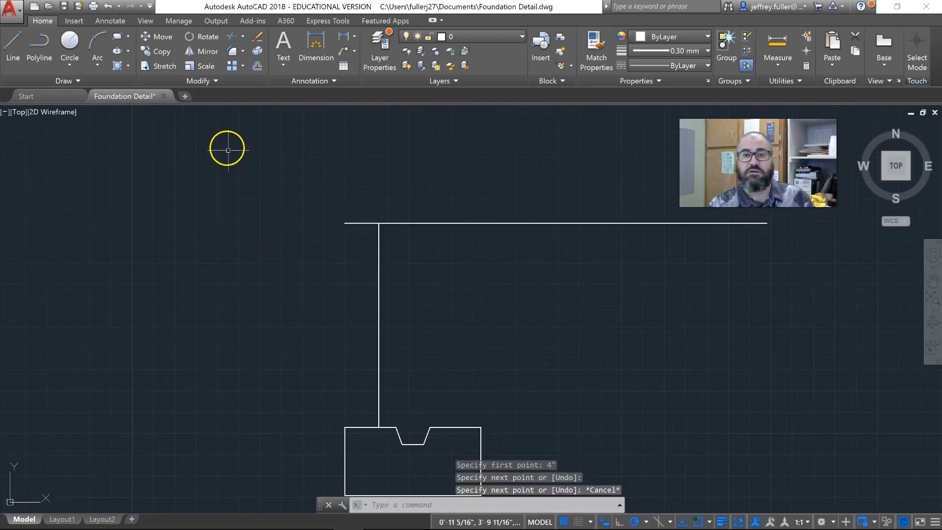
Offset the vertical wall line 8" to the right to form the wall's right side
{"action": "left_click", "coordinate": [257, 65]}
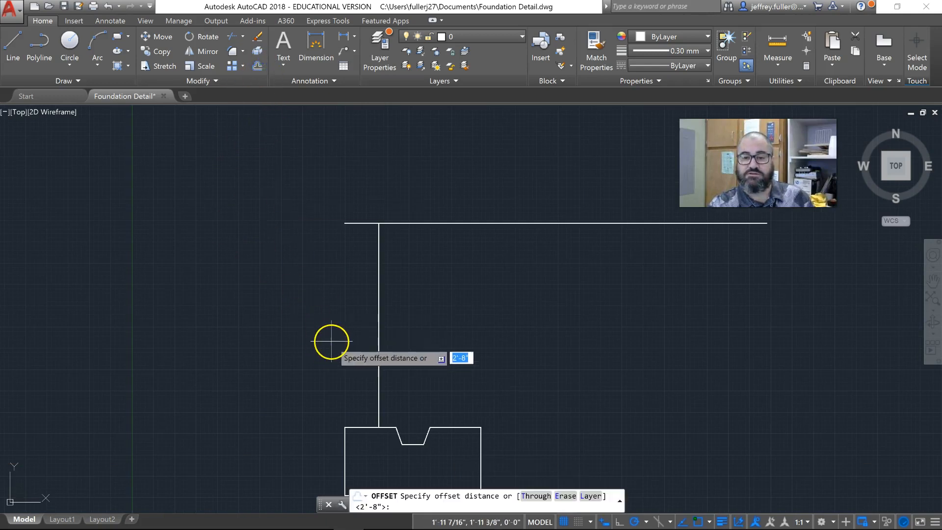
{"action": "key", "text": "Return"}
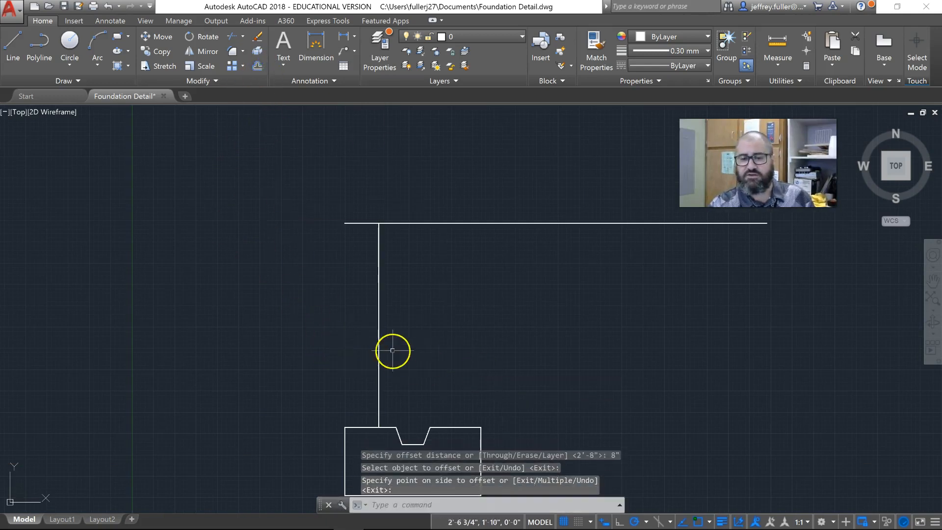
{"action": "left_click", "coordinate": [257, 66]}
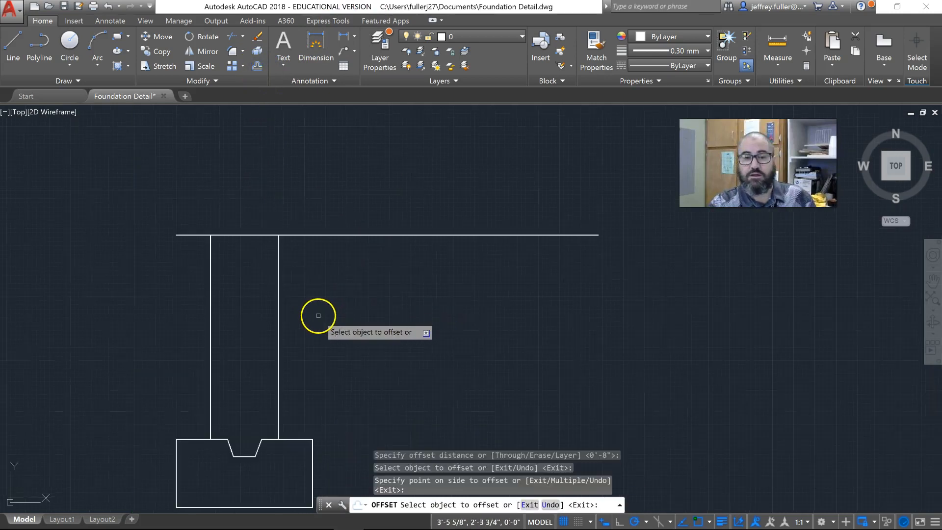
{"action": "middle_click_drag", "start_coordinate": [318, 316], "coordinate": [380, 336]}
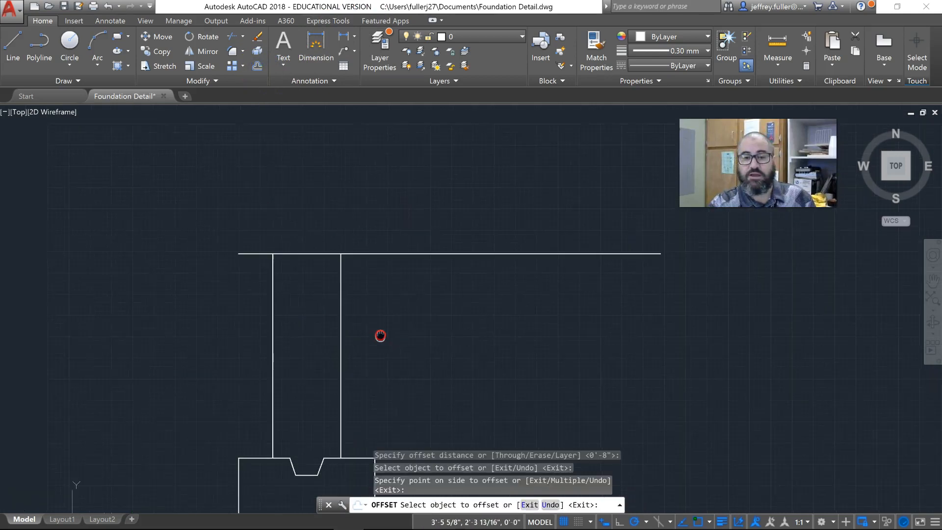
{"action": "left_click", "coordinate": [618, 254]}
{"action": "key", "text": "Escape"}
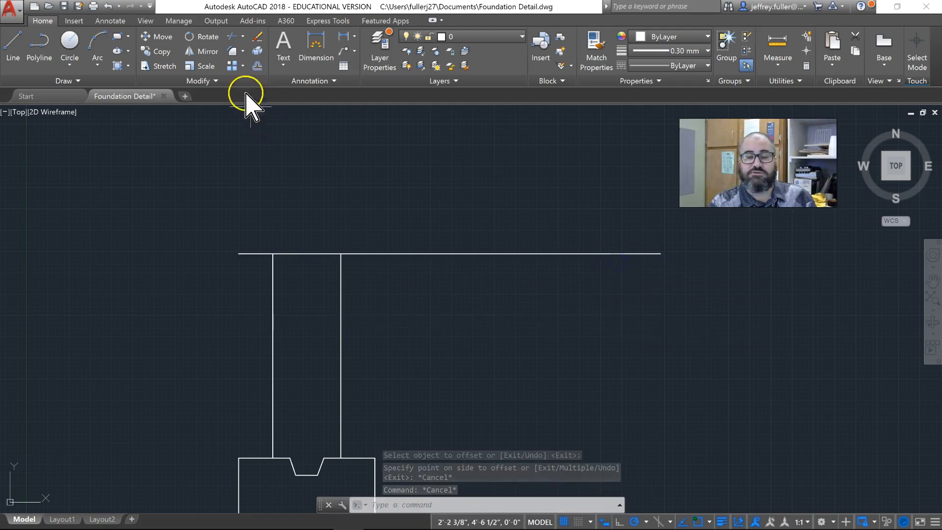
Offset the horizontal reference line 6" downward to form the slab's underside
{"action": "left_click", "coordinate": [257, 65]}
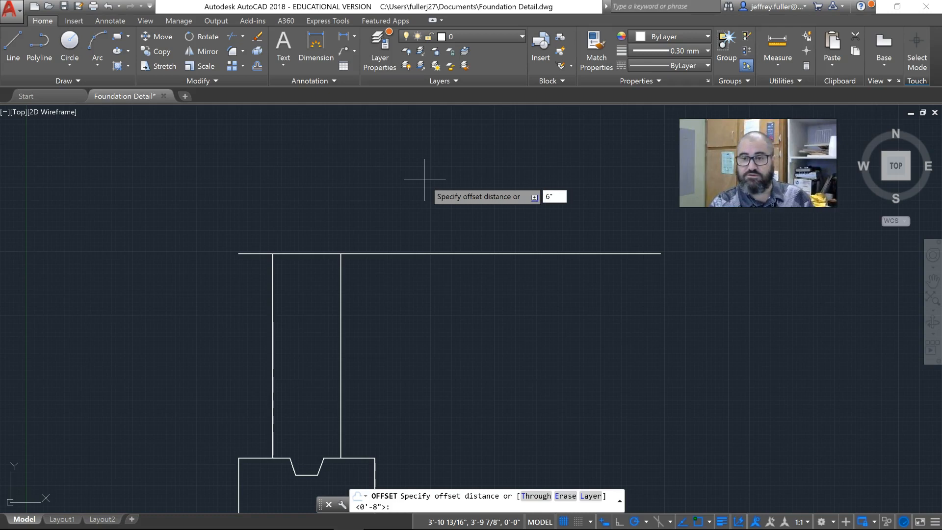
{"action": "key", "text": "Return"}
{"action": "left_click", "coordinate": [402, 253]}
{"action": "left_click", "coordinate": [393, 295]}
{"action": "key", "text": "Escape"}
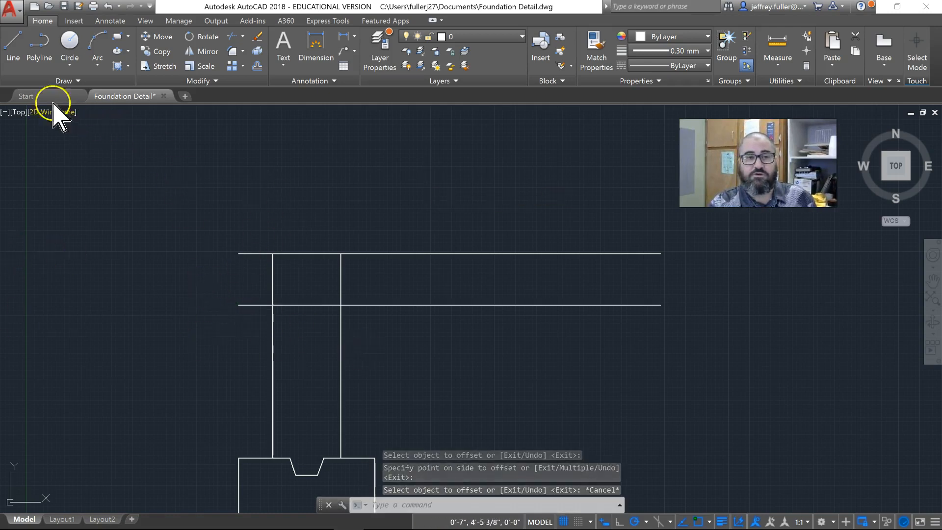
Trim the upper horizontal line's overhang at the wall's left side and remove the lower line's part left of the wall's right side
{"action": "type", "text": "tr"}
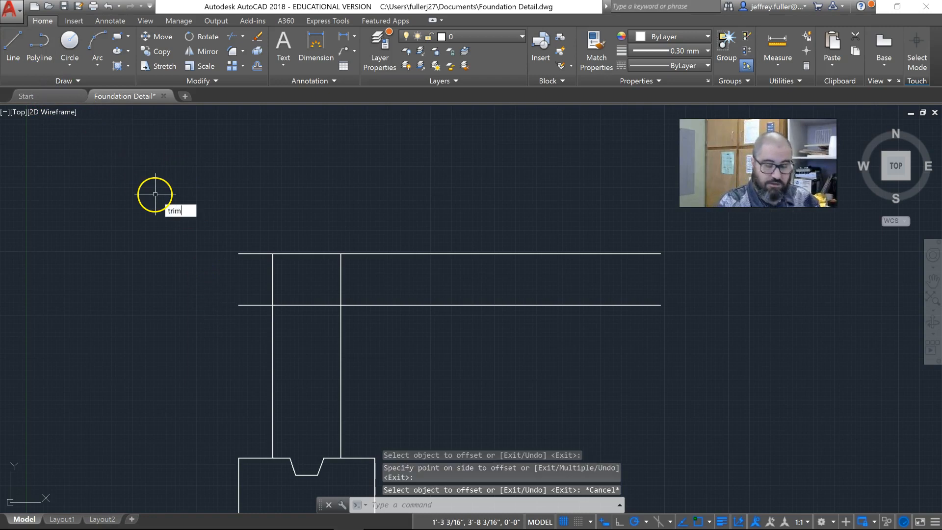
{"action": "type", "text": "im"}
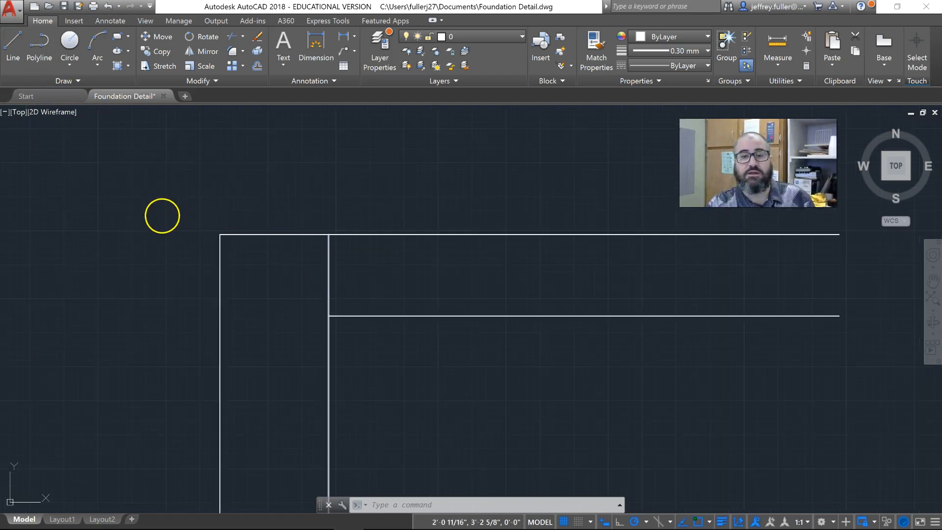
{"action": "key", "text": "Escape"}
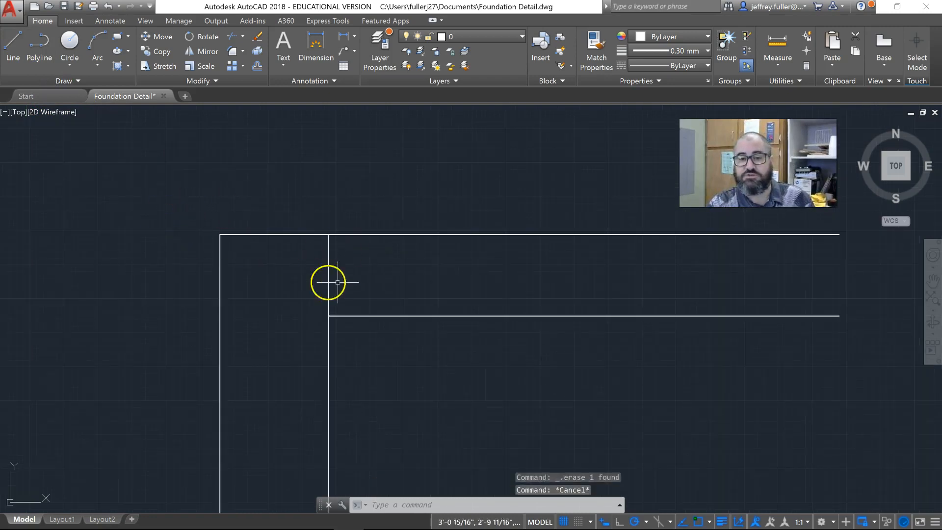
Offset the wall's right side 1" to the right to mark the slab's end
{"action": "scroll", "coordinate": [309, 297], "scroll_direction": "up", "scroll_amount": 2}
{"action": "left_click", "coordinate": [339, 269]}
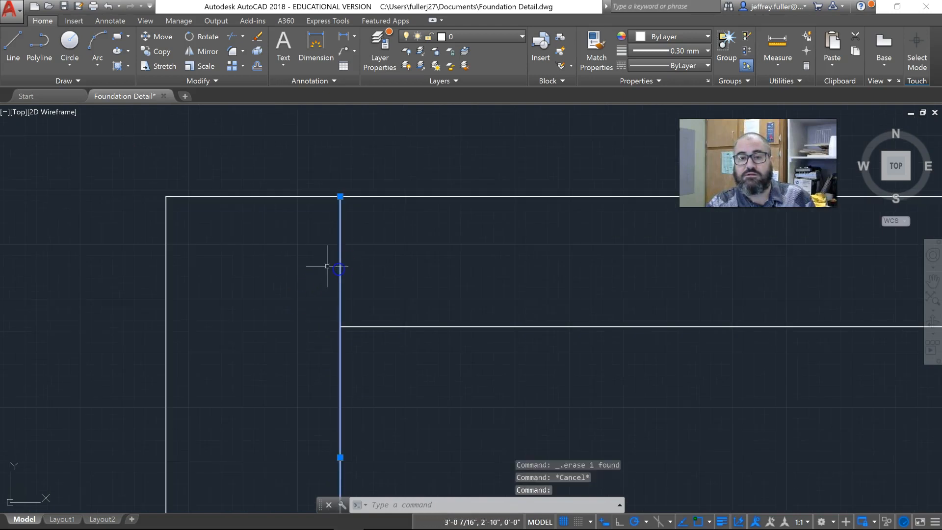
{"action": "left_click", "coordinate": [258, 66]}
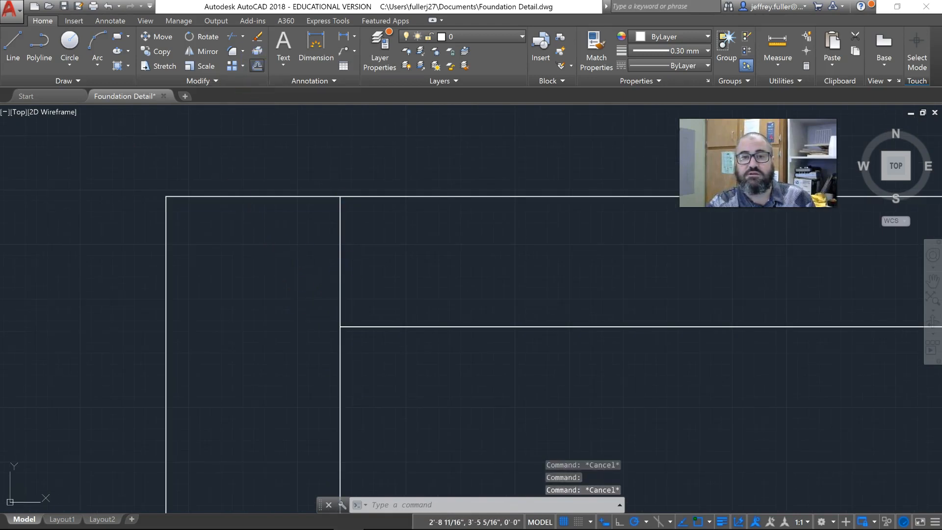
{"action": "type", "text": "1\""}
{"action": "key", "text": "Return"}
{"action": "left_click", "coordinate": [340, 292]}
{"action": "left_click", "coordinate": [391, 354]}
{"action": "key", "text": "Escape"}
{"action": "key", "text": "Escape"}
Trim the slab's top and bottom lines between the wall and the offset line, and the offset line below the slab
{"action": "type", "text": "trim"}
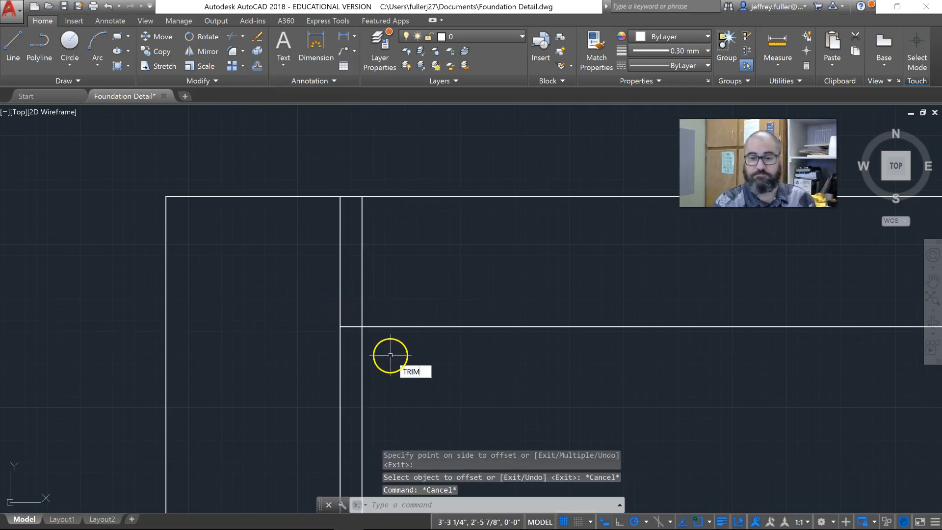
{"action": "key", "text": "Return"}
{"action": "key", "text": "Return"}
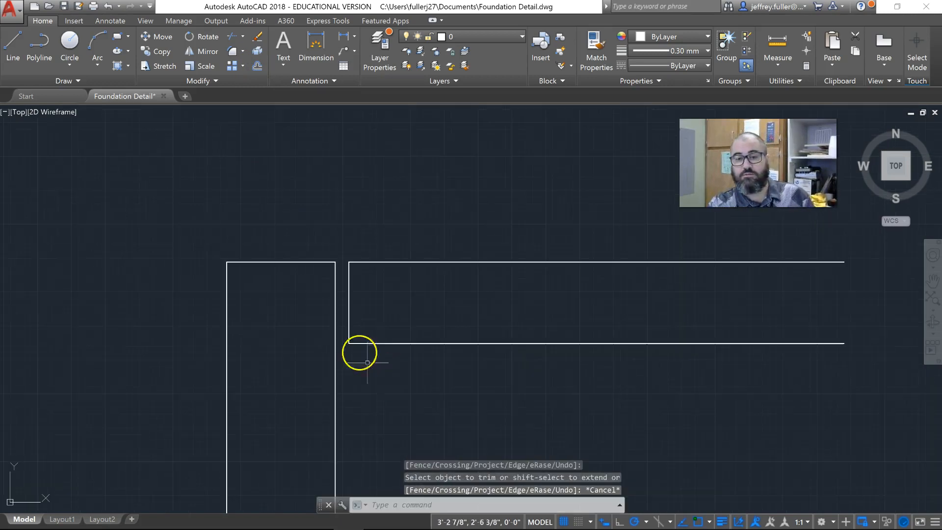
{"action": "middle_click_drag", "start_coordinate": [378, 378], "coordinate": [393, 348]}
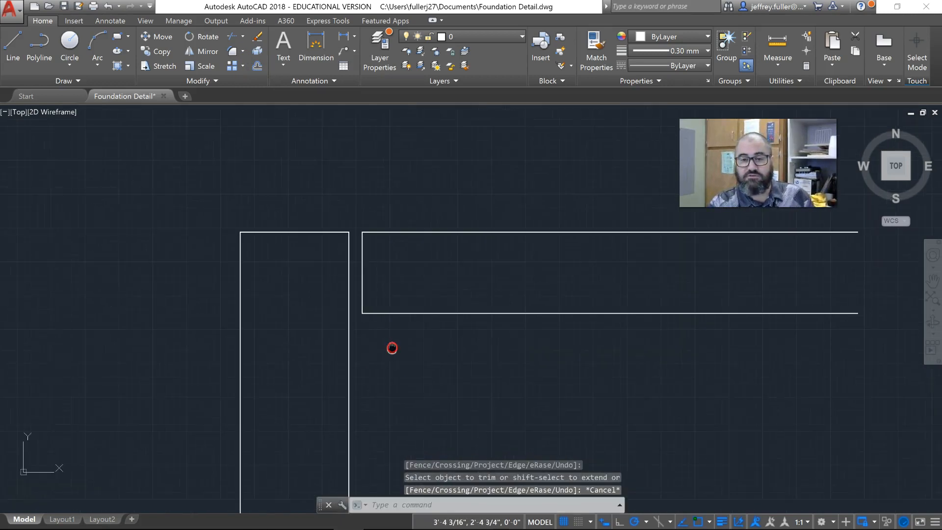
{"action": "scroll", "coordinate": [310, 328], "scroll_direction": "down", "scroll_amount": 4}
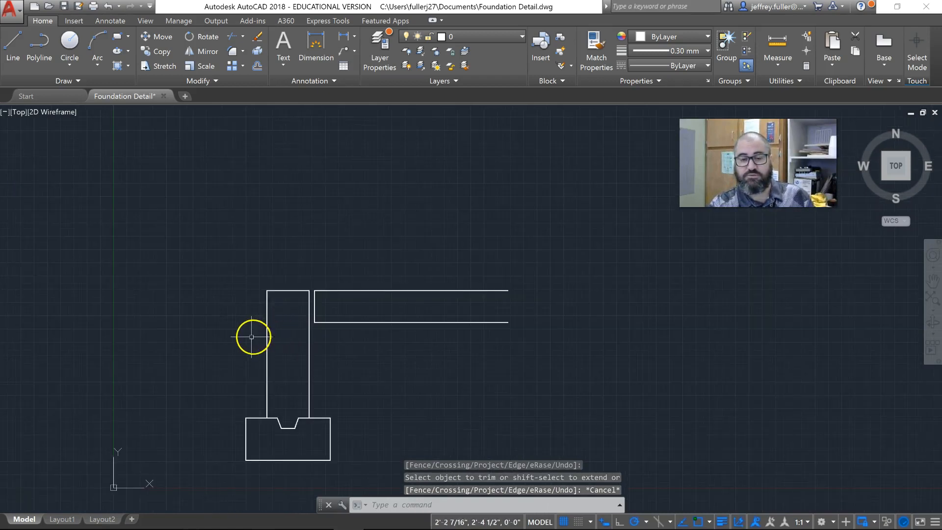
{"action": "middle_click_drag", "start_coordinate": [228, 338], "coordinate": [267, 273]}
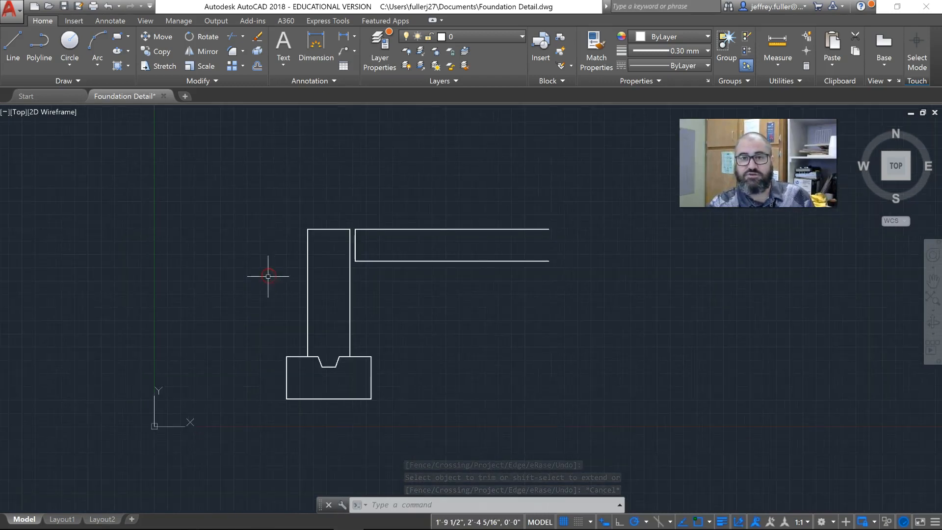
{"action": "scroll", "coordinate": [269, 276], "scroll_direction": "up", "scroll_amount": 2}
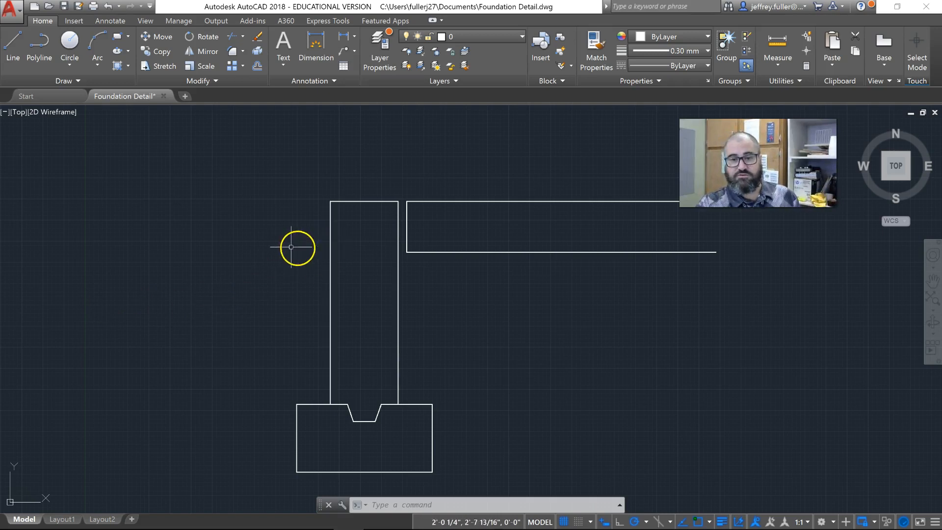
{"action": "left_click", "coordinate": [94, 80]}
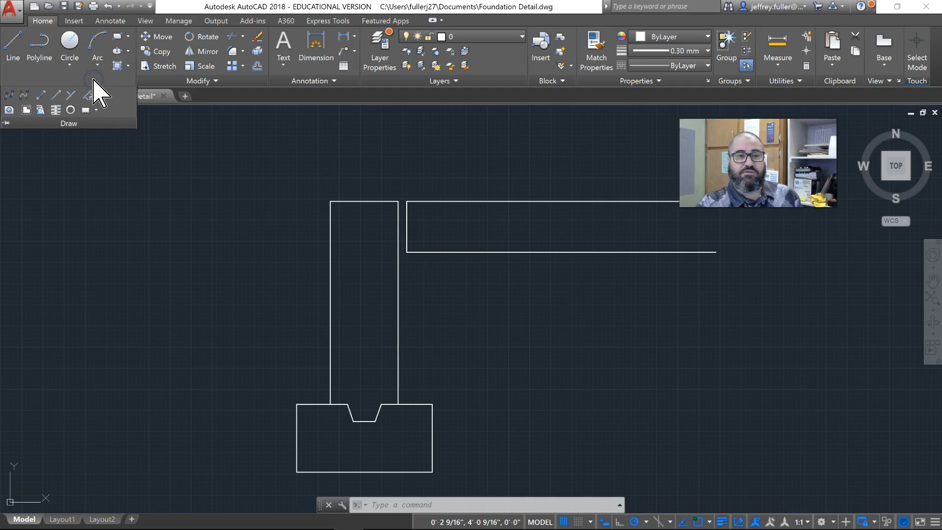
{"action": "left_click", "coordinate": [10, 95]}
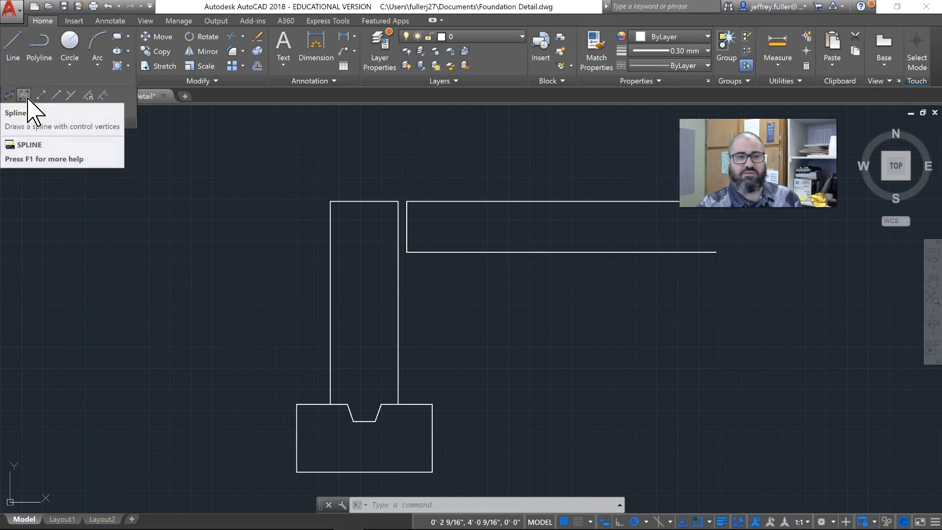
{"action": "left_click", "coordinate": [21, 98]}
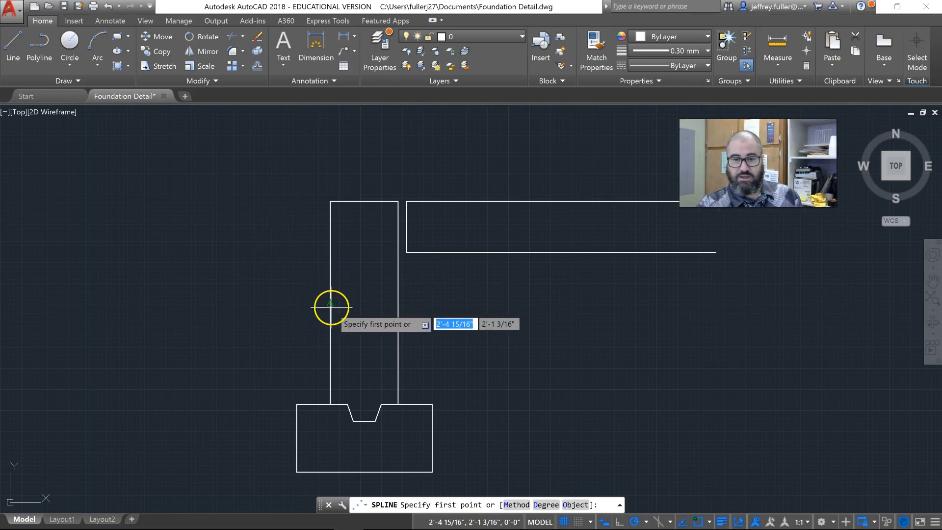
{"action": "key", "text": "Escape"}
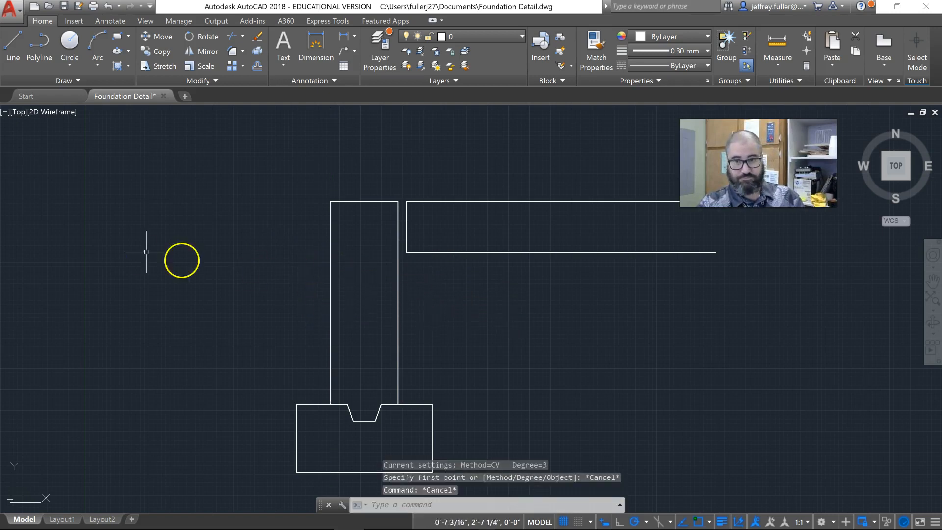
Draw a wavy control-vertex spline for the ground line, starting 8" below the wall's top-left corner and running left
{"action": "left_click", "coordinate": [49, 82]}
{"action": "left_click", "coordinate": [24, 95]}
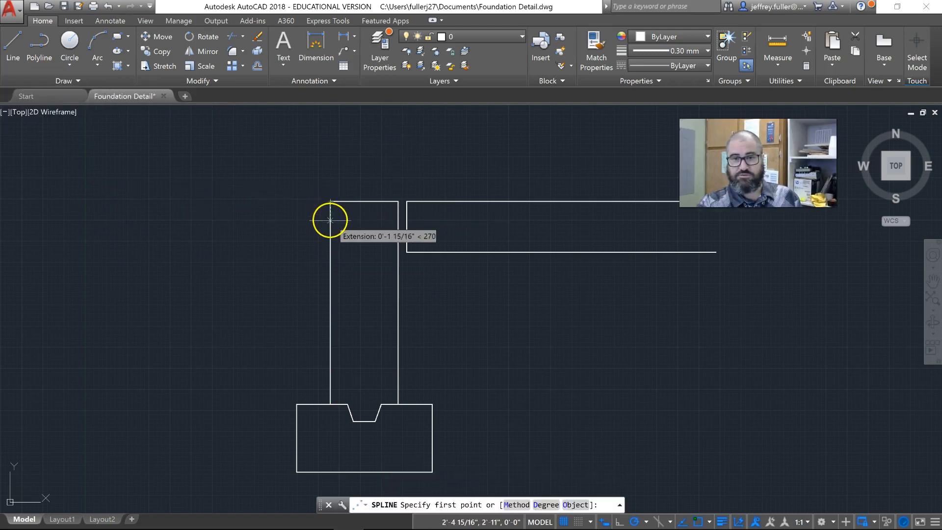
{"action": "type", "text": "8\""}
{"action": "key", "text": "Return"}
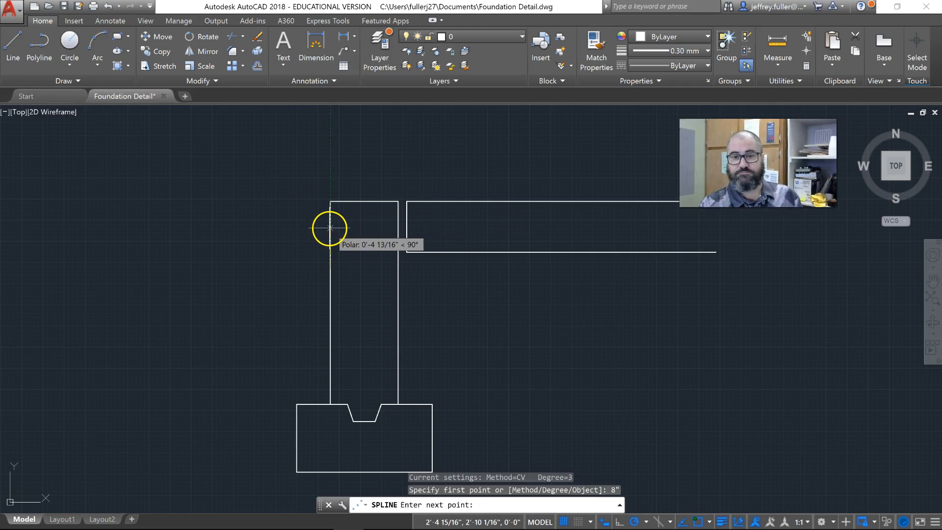
{"action": "left_click", "coordinate": [311, 271]}
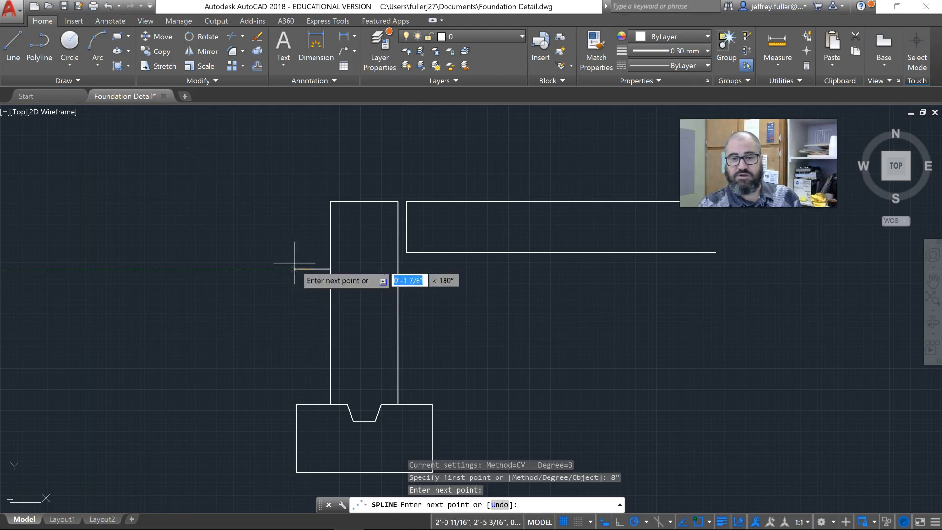
{"action": "left_click", "coordinate": [292, 262]}
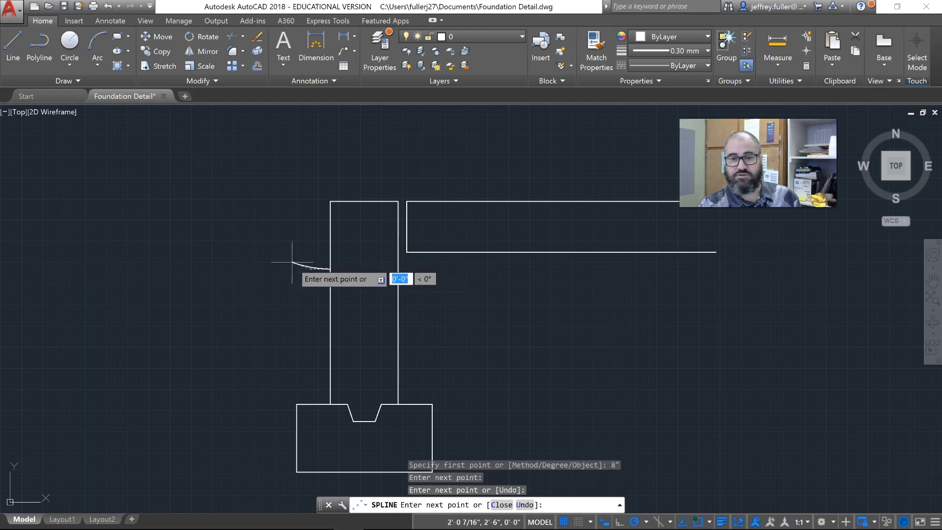
{"action": "left_click", "coordinate": [266, 270]}
{"action": "left_click", "coordinate": [242, 268]}
{"action": "left_click", "coordinate": [225, 262]}
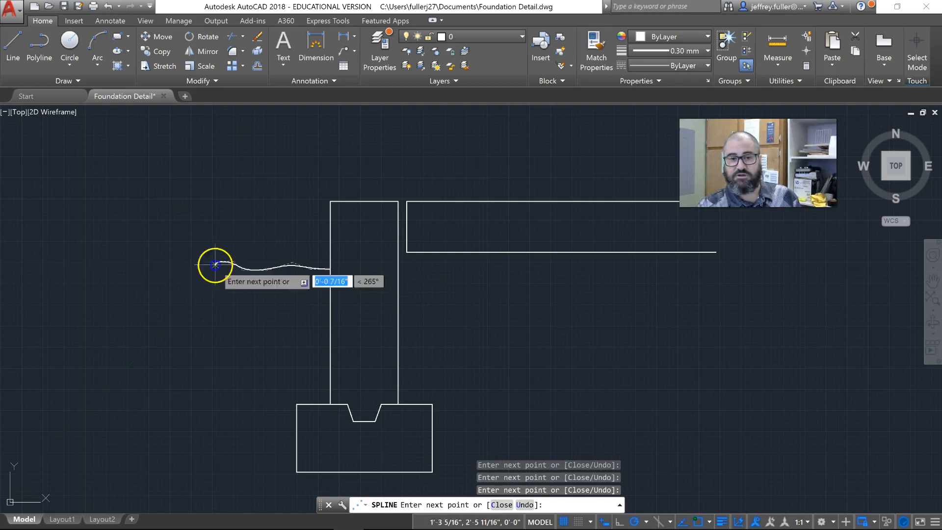
{"action": "left_click", "coordinate": [152, 270]}
{"action": "left_click", "coordinate": [126, 267]}
{"action": "left_click", "coordinate": [93, 264]}
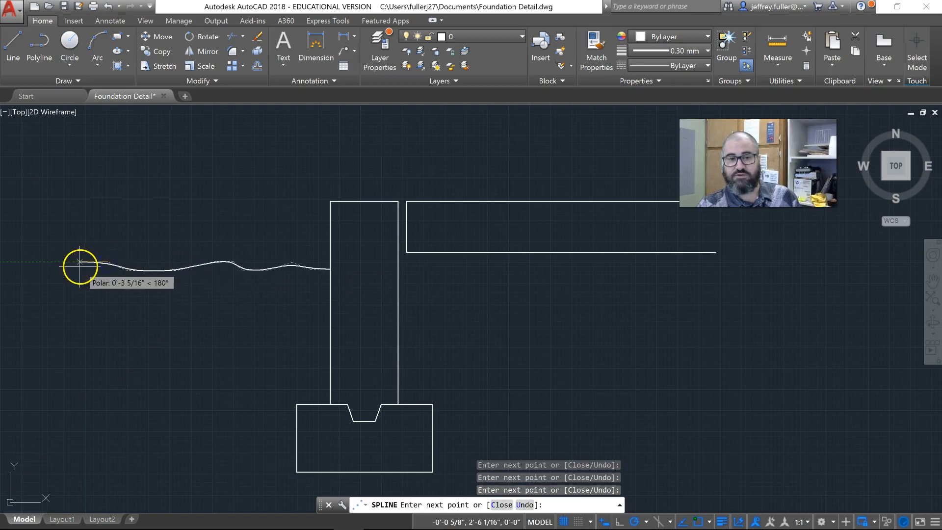
{"action": "key", "text": "Escape"}
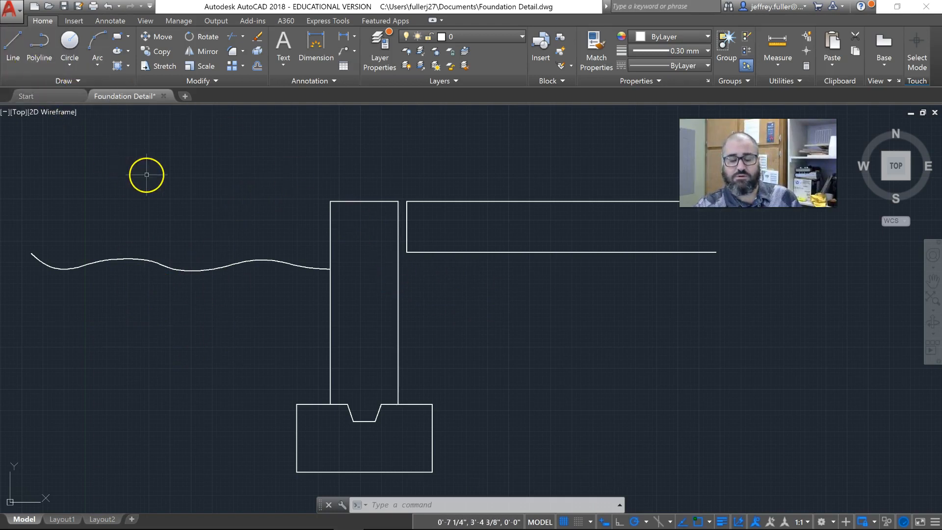
Draw a second wavy spline beneath the slab, starting on the wall's right side about 9 1/2" below its top and running right
{"action": "key", "text": "Return"}
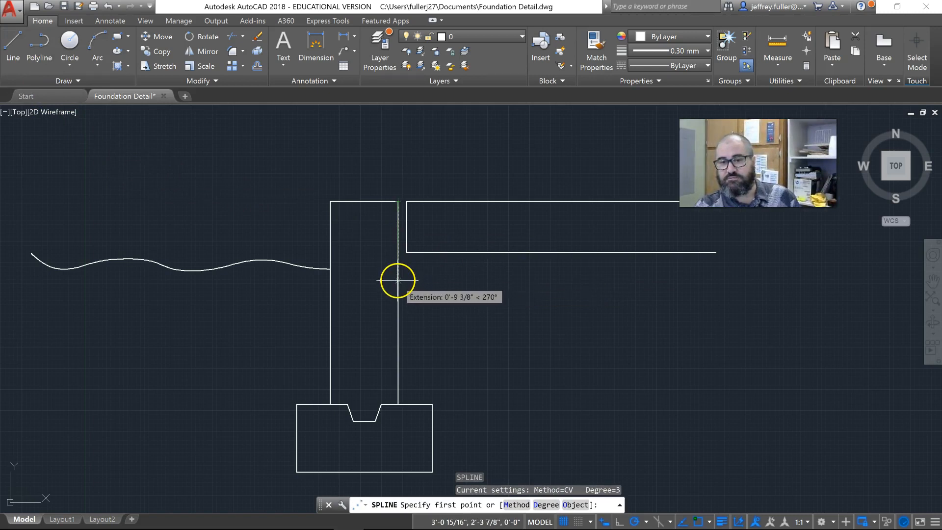
{"action": "left_click", "coordinate": [398, 282]}
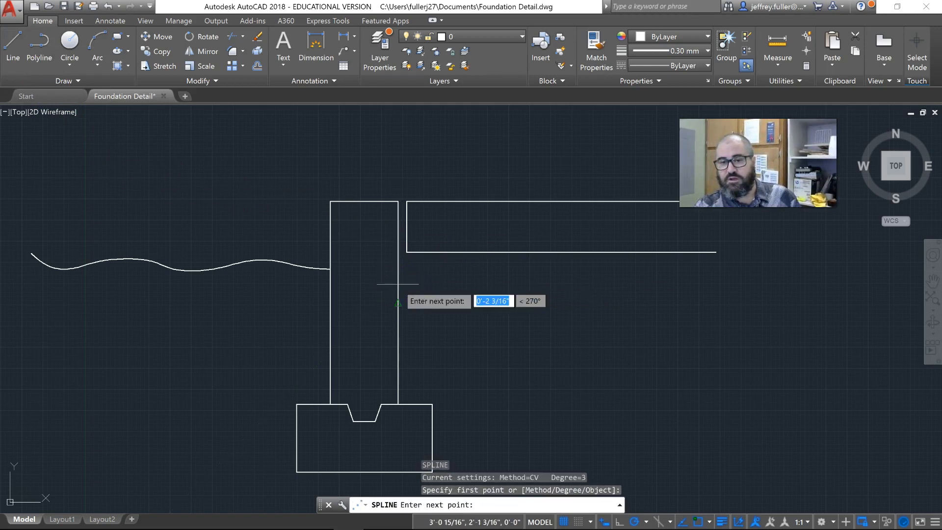
{"action": "left_click", "coordinate": [431, 295]}
{"action": "left_click", "coordinate": [487, 287]}
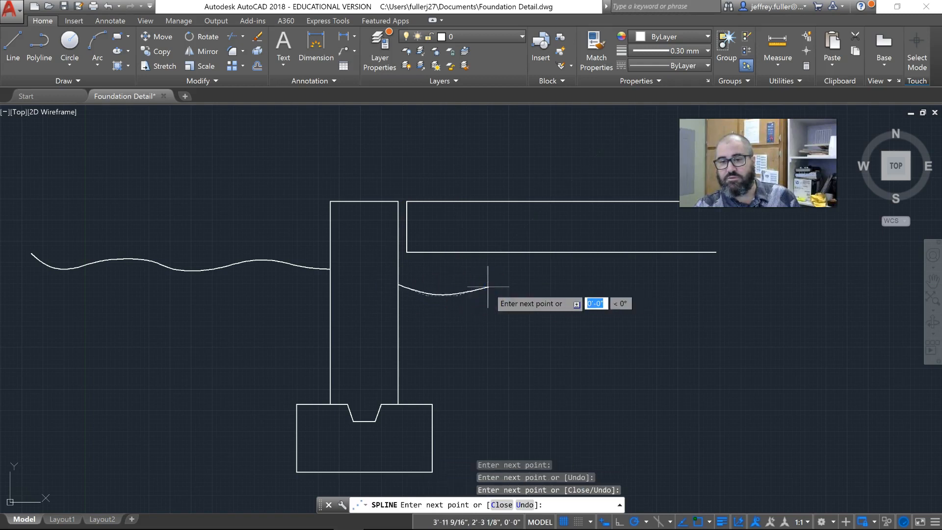
{"action": "left_click", "coordinate": [515, 280]}
{"action": "left_click", "coordinate": [543, 280]}
{"action": "left_click", "coordinate": [594, 293]}
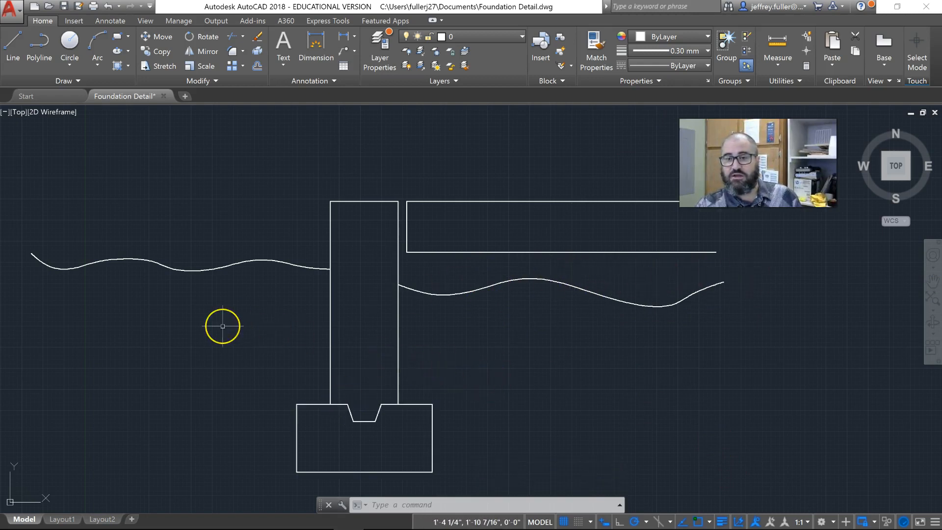
Give the J-shaped anchor-bolt spline at the top of the wall a lineweight heavier than 0.60 mm
{"action": "scroll", "coordinate": [223, 327], "scroll_direction": "down", "scroll_amount": 1}
{"action": "middle_click_drag", "start_coordinate": [214, 347], "coordinate": [272, 340]}
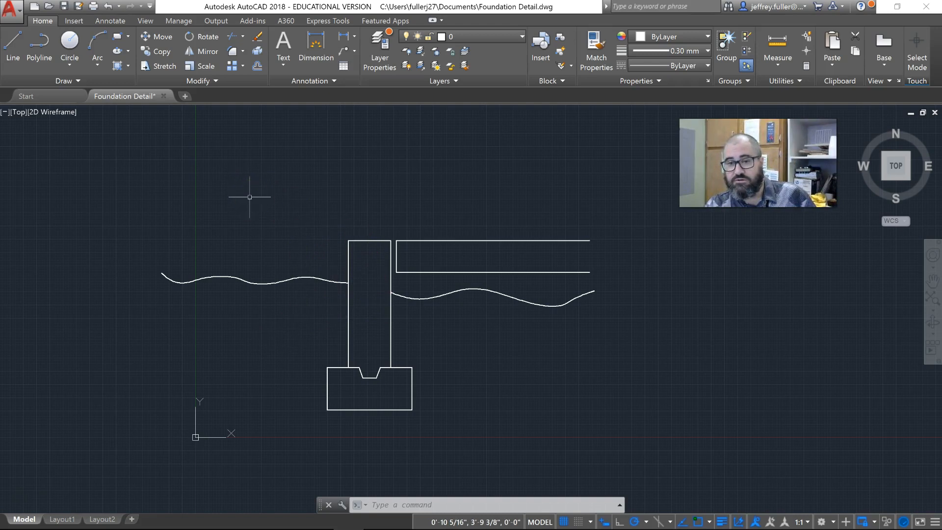
{"action": "scroll", "coordinate": [358, 209], "scroll_direction": "down", "scroll_amount": 2}
{"action": "scroll", "coordinate": [362, 231], "scroll_direction": "up", "scroll_amount": 4}
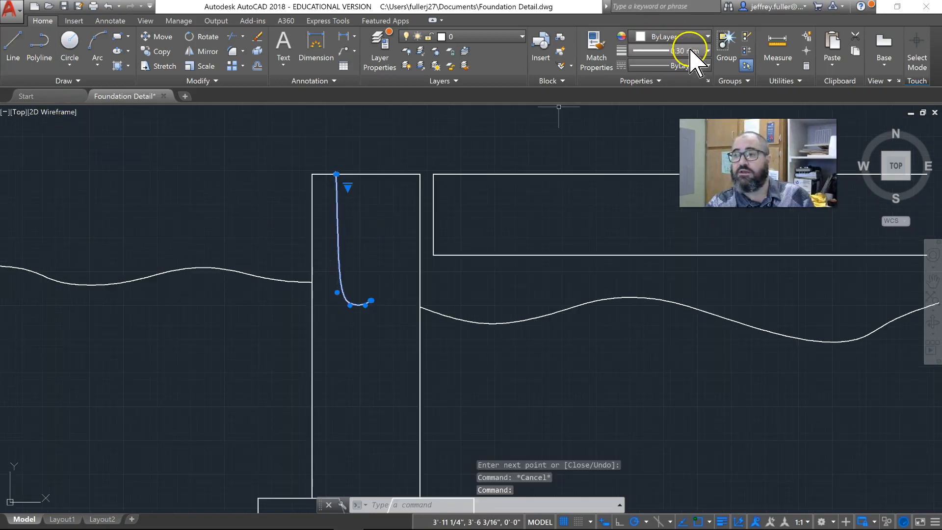
{"action": "left_click", "coordinate": [690, 50]}
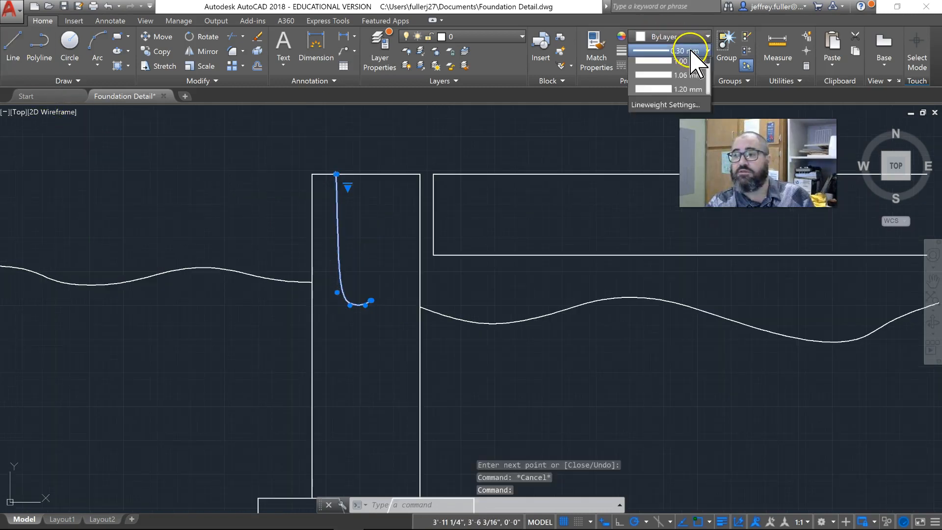
{"action": "left_click", "coordinate": [668, 135]}
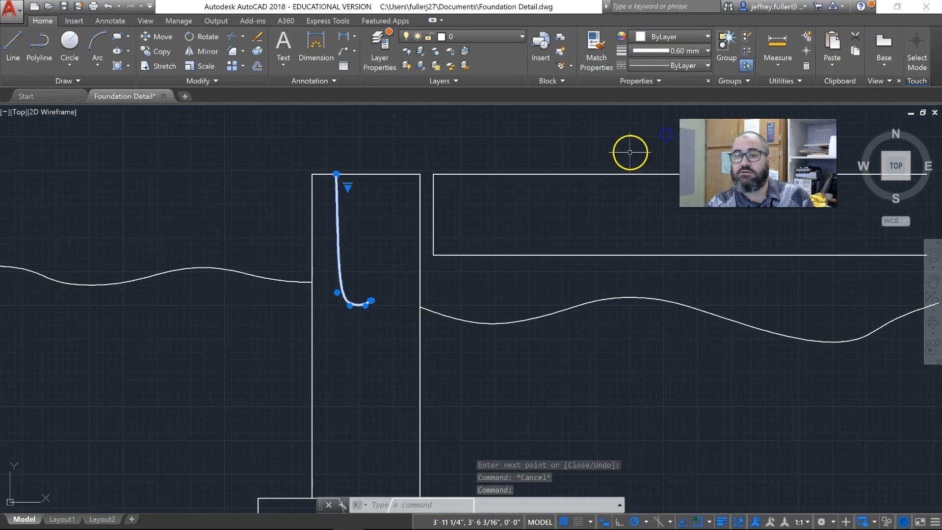
{"action": "left_click", "coordinate": [690, 51]}
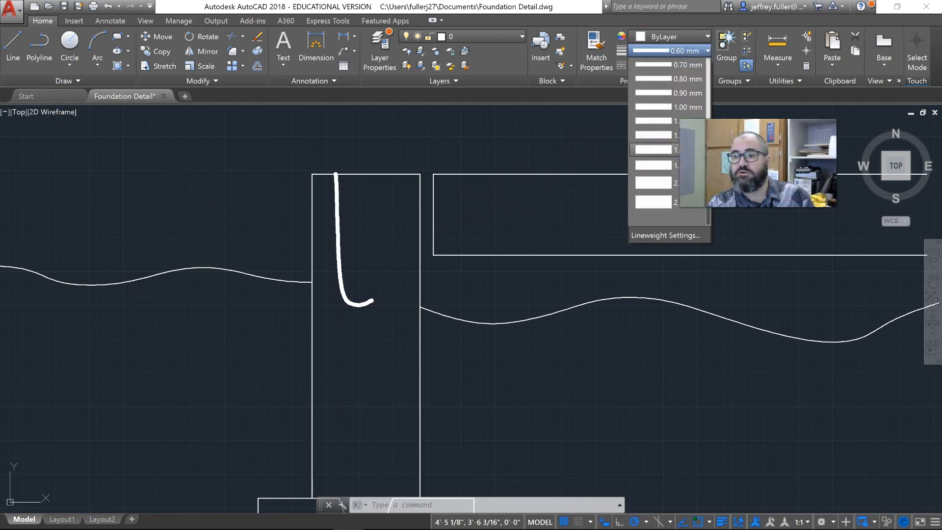
{"action": "left_click", "coordinate": [658, 166]}
{"action": "key", "text": "Escape"}
{"action": "scroll", "coordinate": [384, 188], "scroll_direction": "down", "scroll_amount": 3}
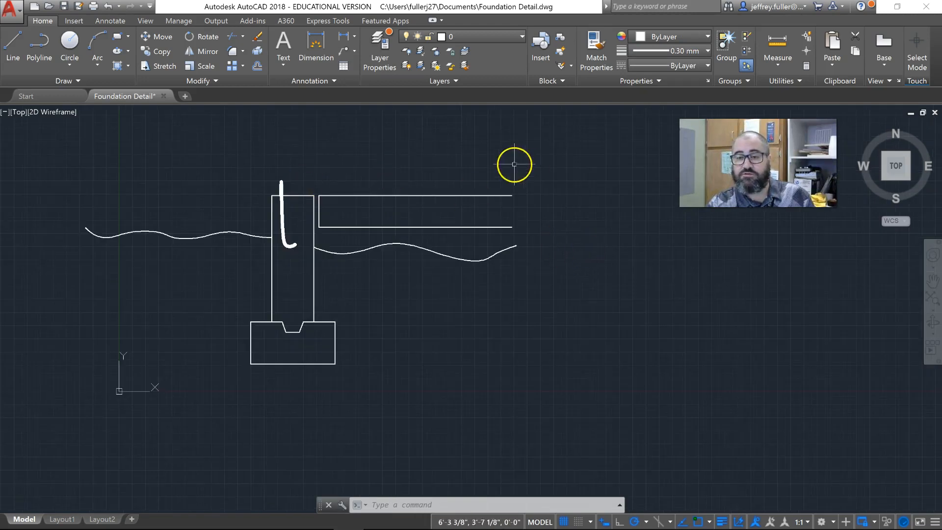
Enclose the ground with straight lines from the left ground spline's end down, across beneath the footing, and up to the slab's right end
{"action": "mouse_move", "coordinate": [78, 294]}
{"action": "middle_mouse_down"}
{"action": "mouse_move", "coordinate": [155, 288]}
{"action": "mouse_move", "coordinate": [107, 292]}
{"action": "middle_mouse_up"}
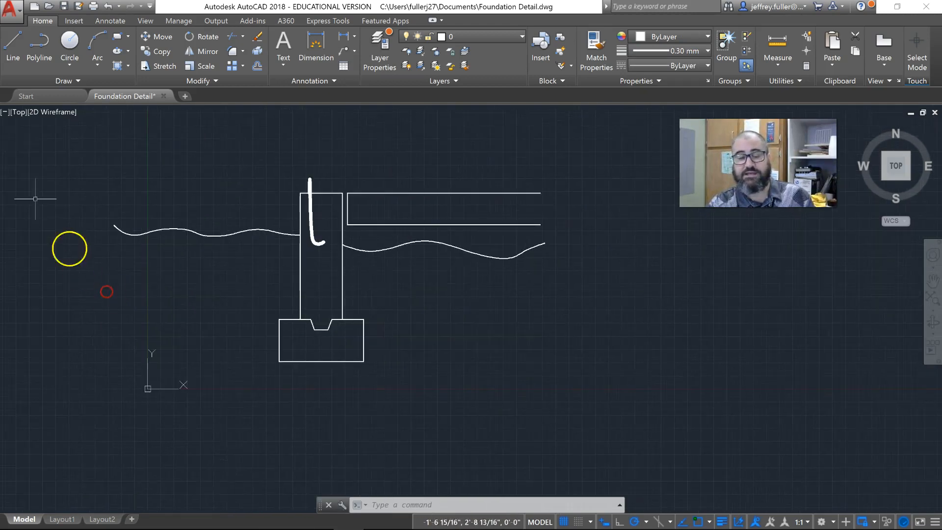
{"action": "left_click", "coordinate": [19, 49]}
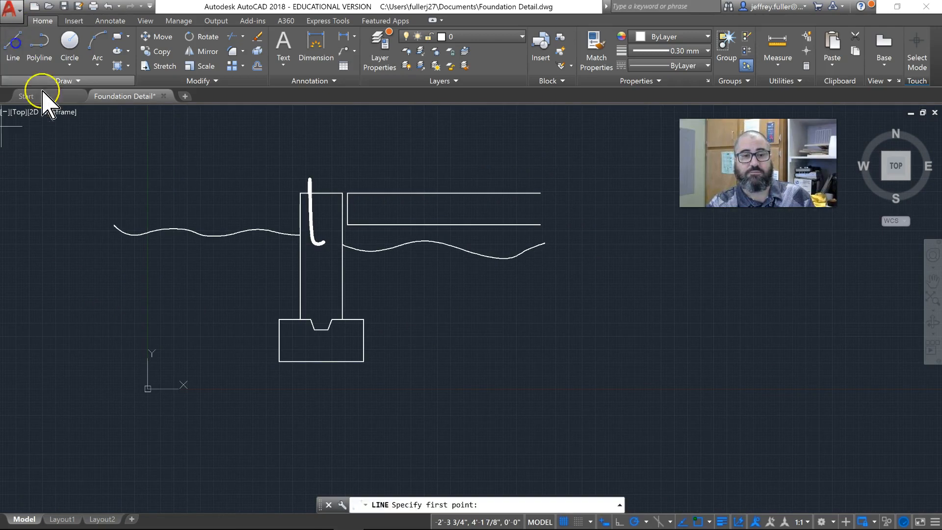
{"action": "left_click", "coordinate": [113, 226]}
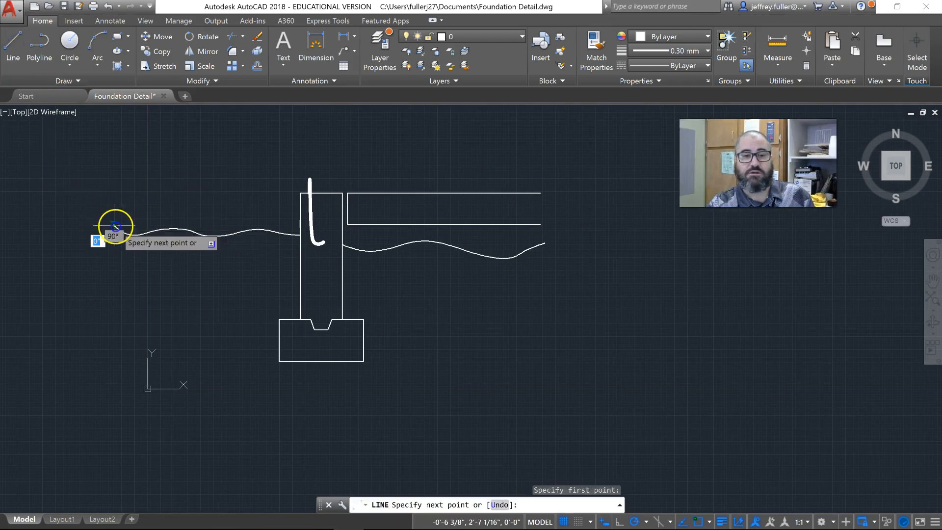
{"action": "left_click", "coordinate": [114, 408]}
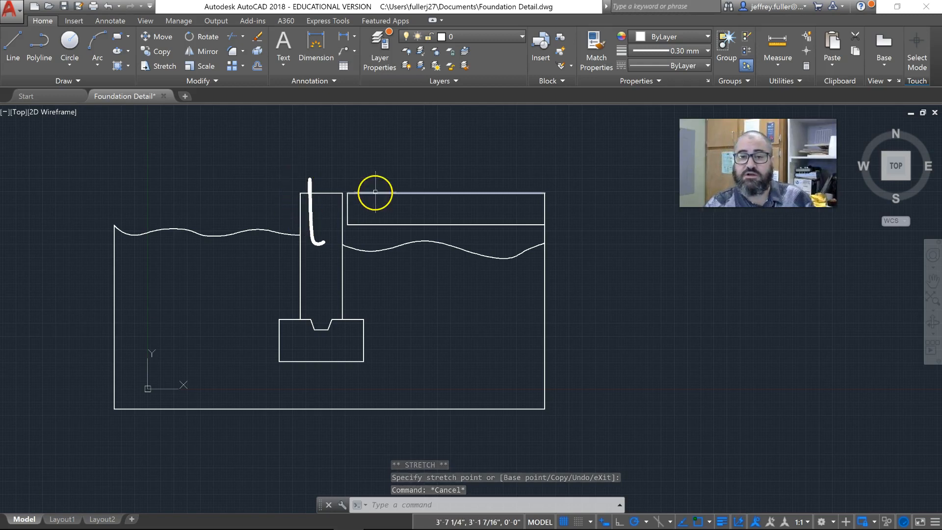
Cap the gap between the wall's top-right corner and the slab's top-left corner with a small upward-bulging spline
{"action": "scroll", "coordinate": [351, 199], "scroll_direction": "up", "scroll_amount": 6}
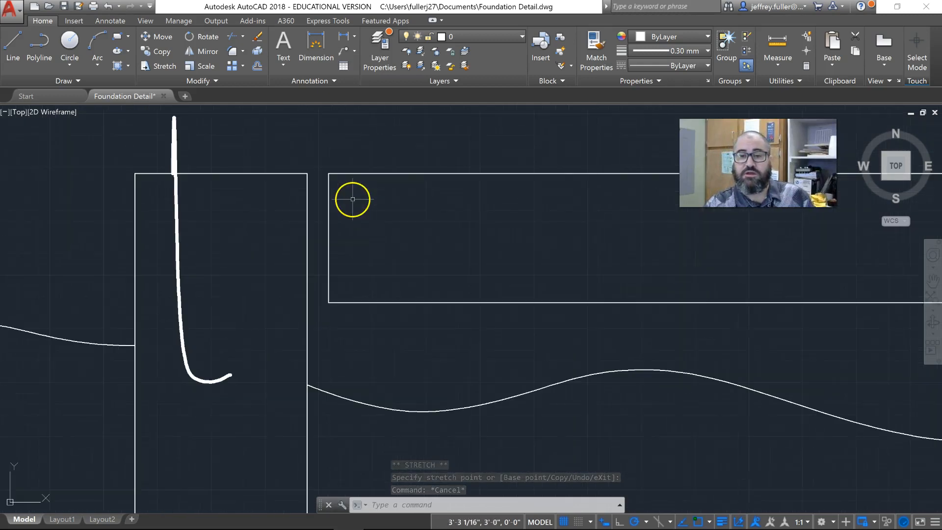
{"action": "left_click", "coordinate": [46, 81]}
{"action": "left_click", "coordinate": [23, 95]}
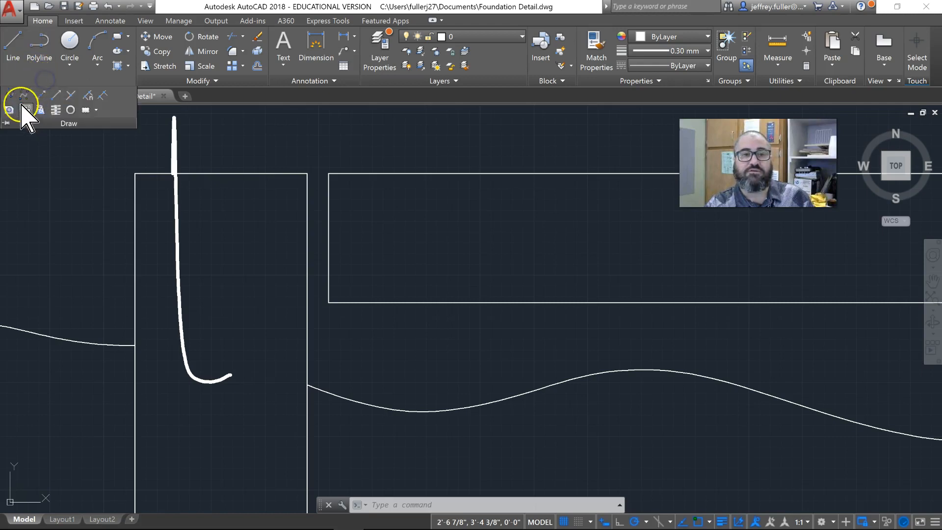
{"action": "left_click", "coordinate": [307, 173]}
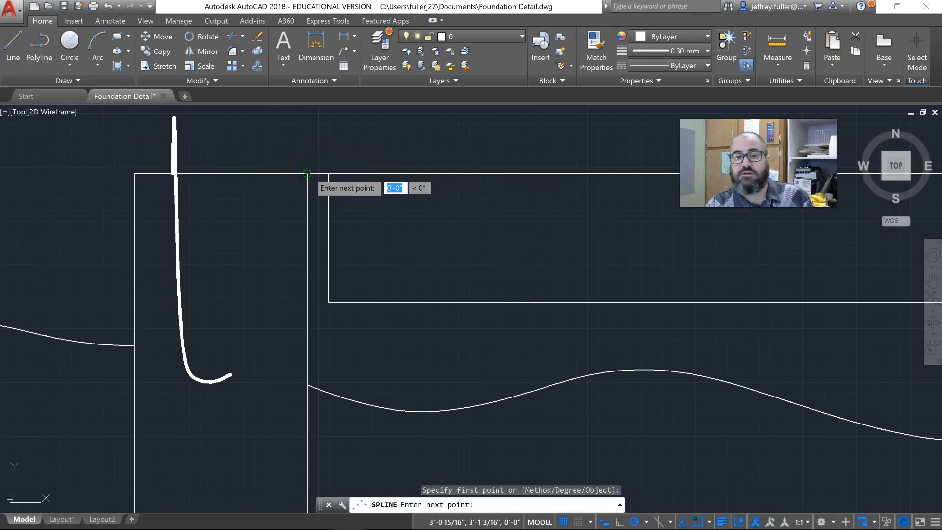
{"action": "left_click", "coordinate": [319, 168]}
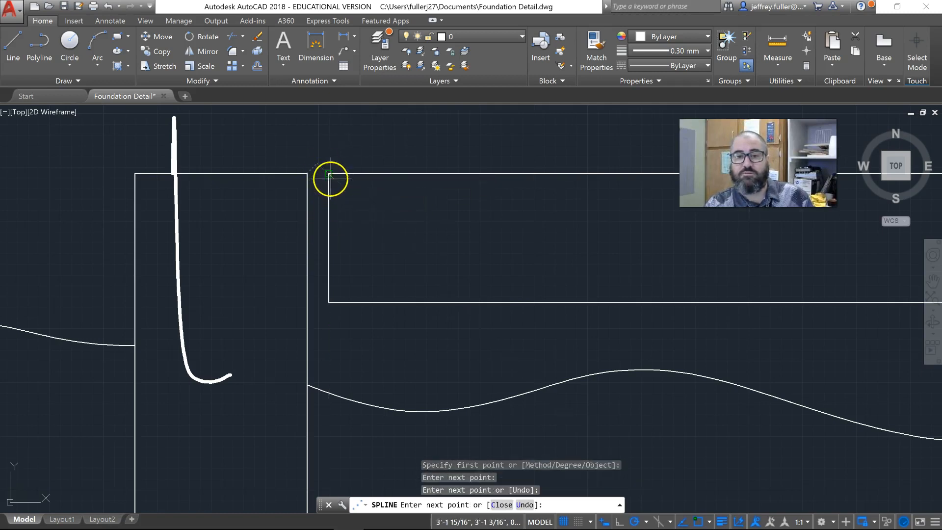
{"action": "left_click", "coordinate": [328, 174]}
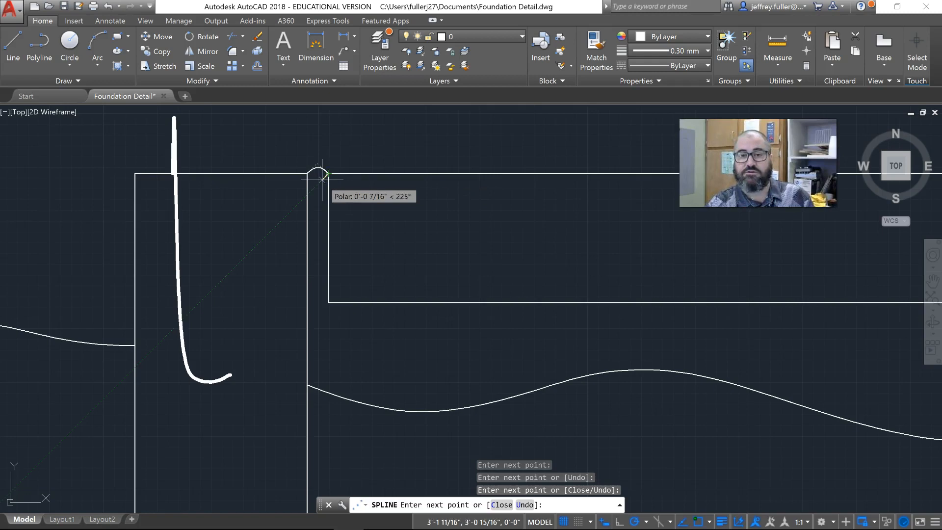
{"action": "key", "text": "Escape"}
Hatch the wall, the footing and the slab with the AR-CONC pattern at scale 1
{"action": "scroll", "coordinate": [348, 246], "scroll_direction": "down", "scroll_amount": 5}
{"action": "middle_click_drag", "start_coordinate": [392, 316], "coordinate": [400, 315]}
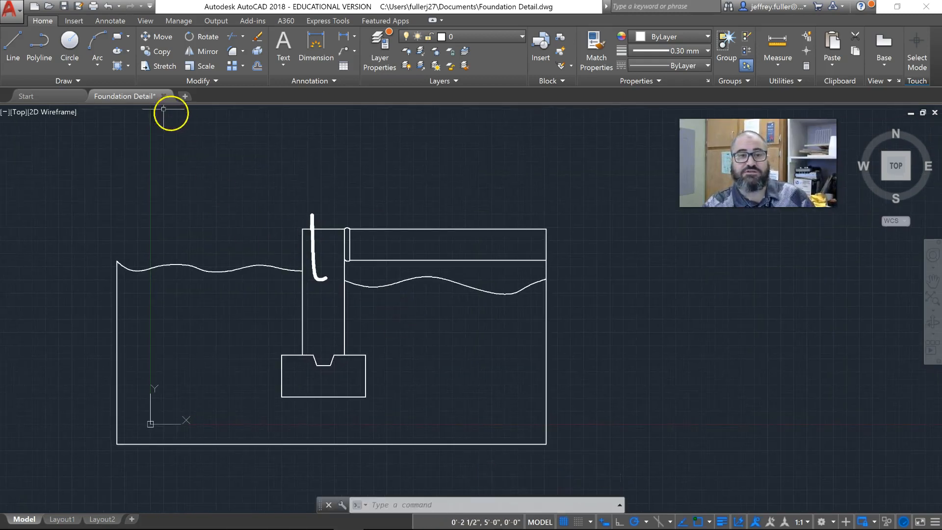
{"action": "left_click", "coordinate": [117, 51]}
{"action": "scroll", "coordinate": [206, 64], "scroll_direction": "down", "scroll_amount": 2}
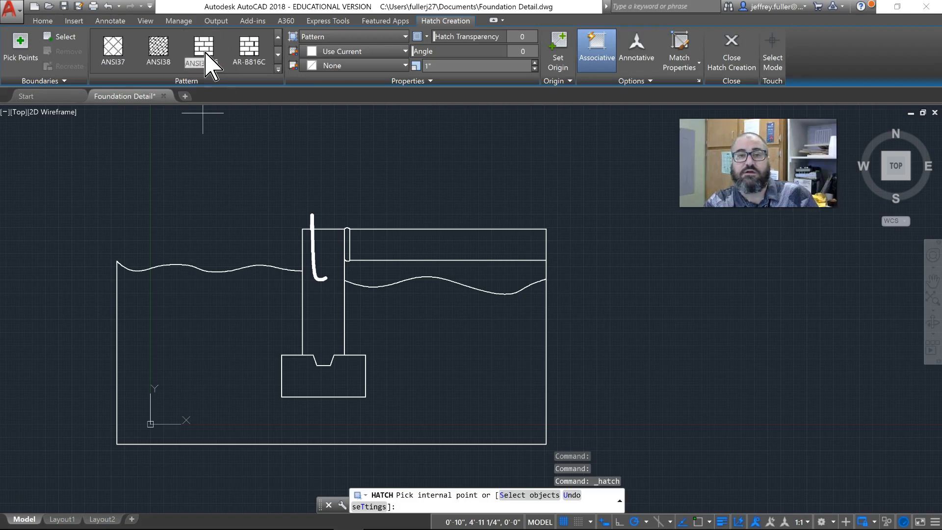
{"action": "scroll", "coordinate": [223, 67], "scroll_direction": "down", "scroll_amount": 1}
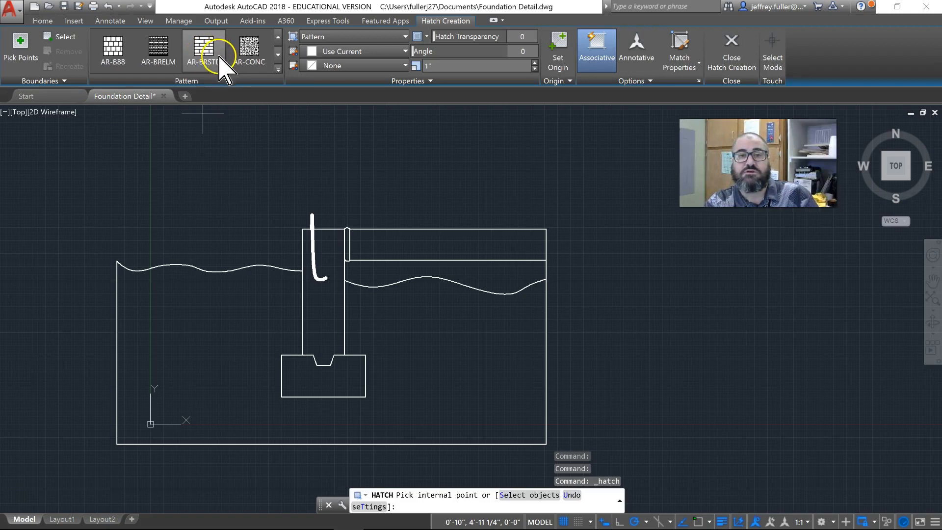
{"action": "left_click", "coordinate": [249, 54]}
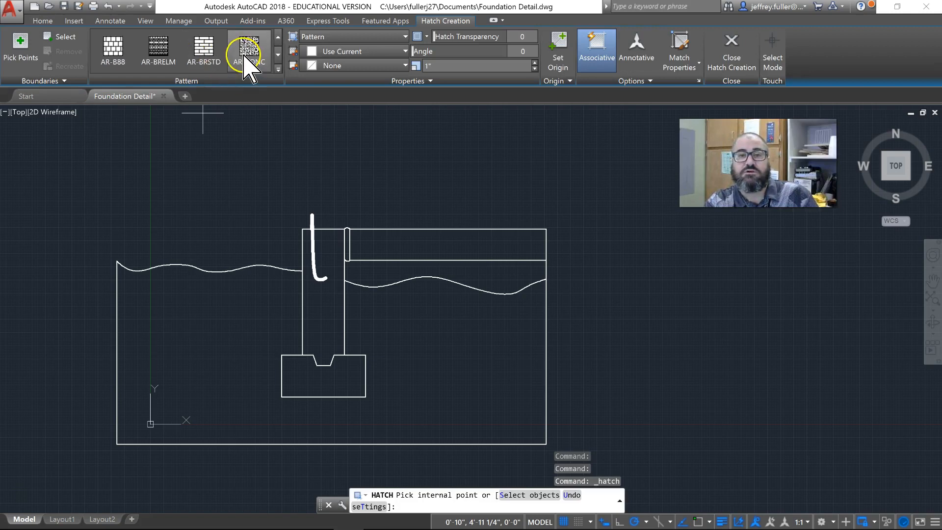
{"action": "left_click", "coordinate": [319, 324]}
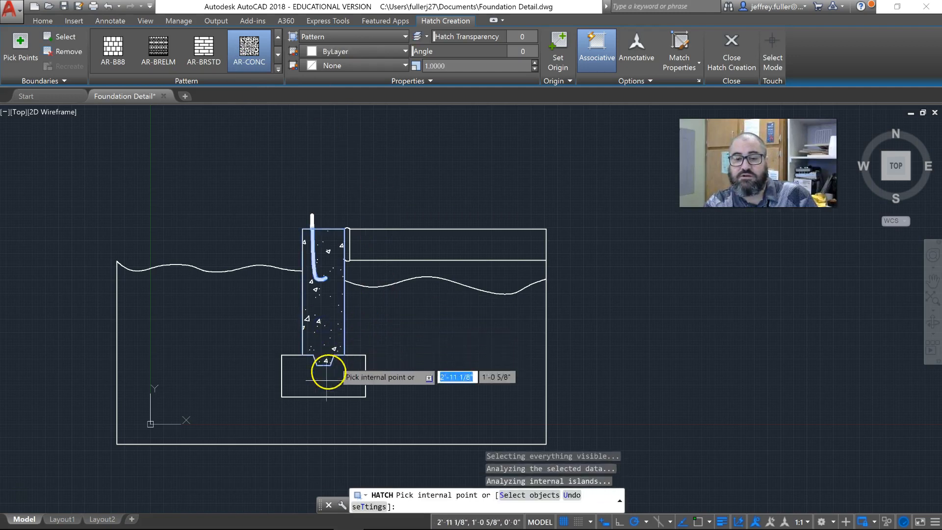
{"action": "left_click", "coordinate": [332, 363]}
{"action": "left_click", "coordinate": [389, 245]}
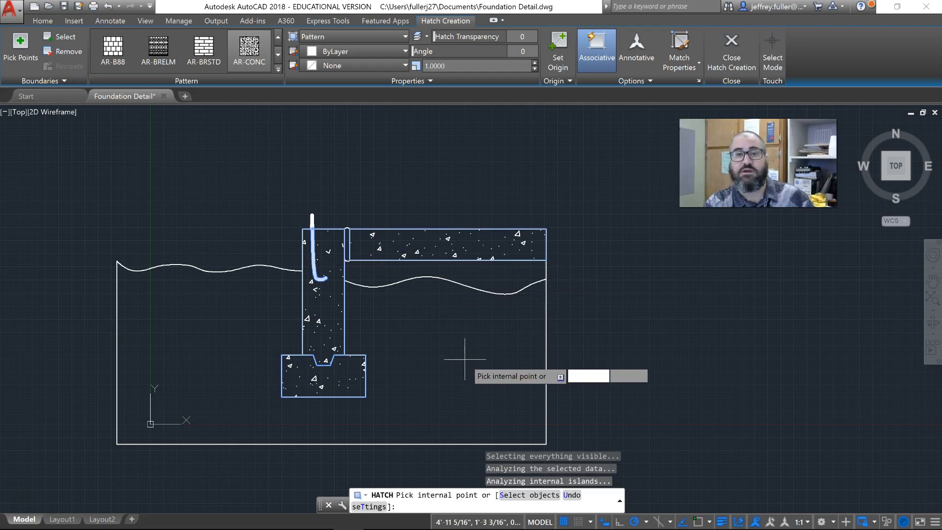
{"action": "key", "text": "Escape"}
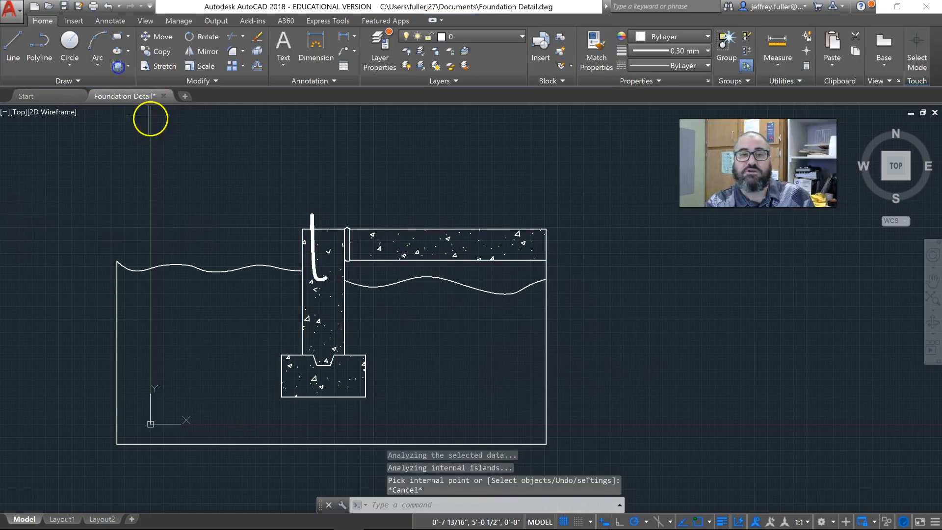
Hatch the enclosed ground around the wall and footing with the EARTH pattern at scale 8.4
{"action": "key", "text": "Return"}
{"action": "scroll", "coordinate": [232, 55], "scroll_direction": "down", "scroll_amount": 4}
{"action": "left_click", "coordinate": [237, 56]}
{"action": "left_click", "coordinate": [245, 308]}
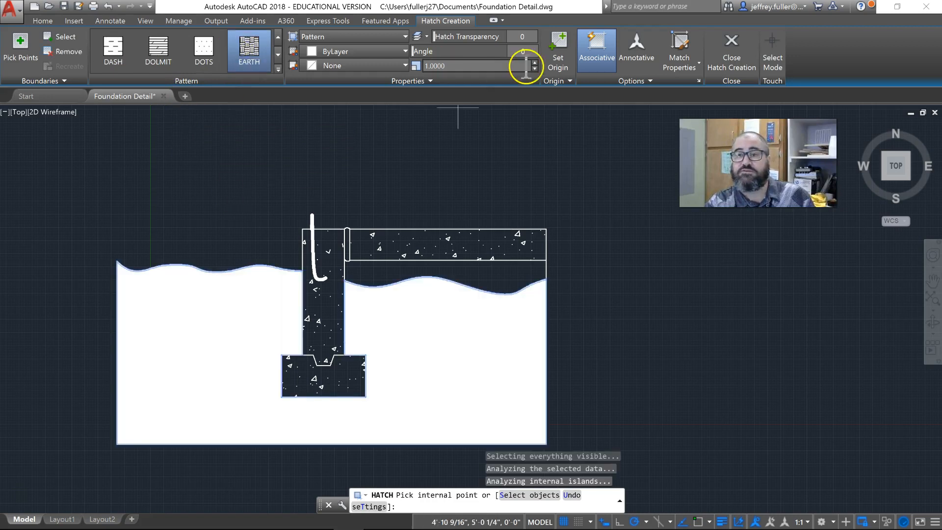
{"action": "left_click", "coordinate": [535, 65]}
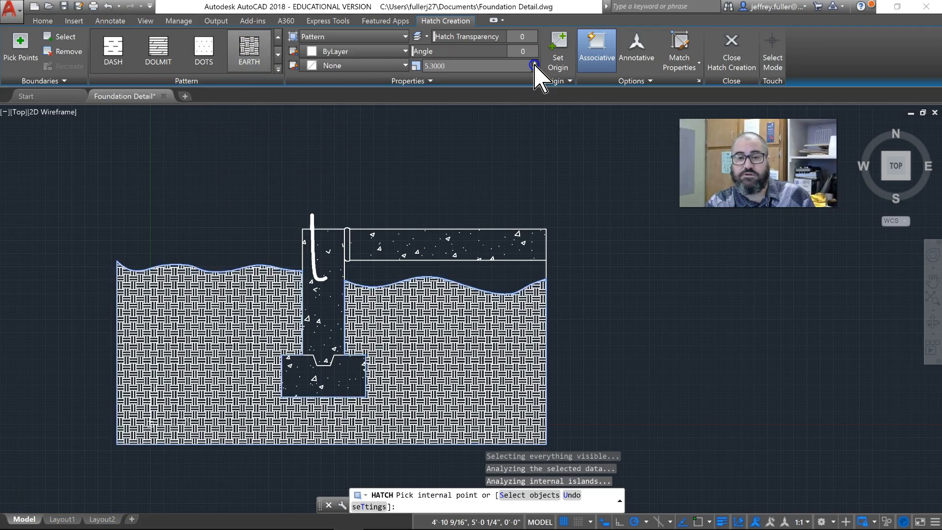
{"action": "key", "text": "Escape"}
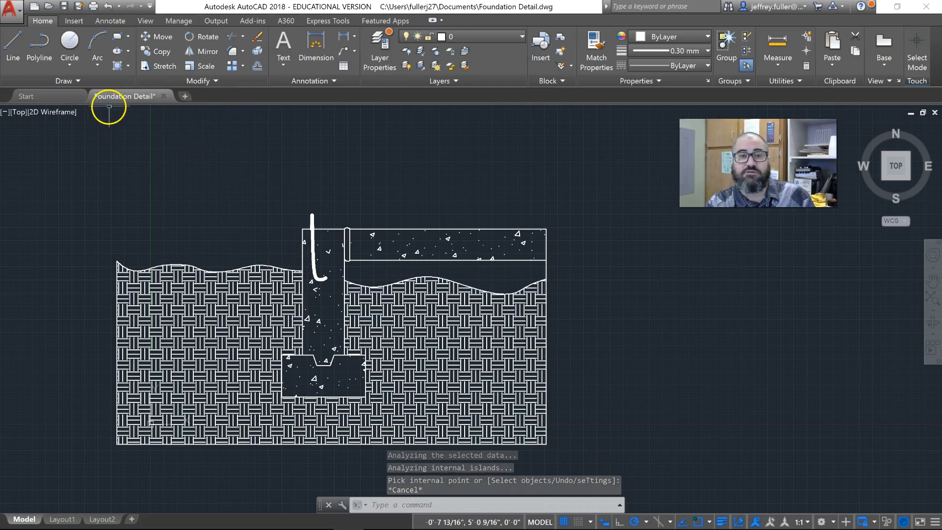
Hatch the area between the slab's underside and the ground line with the AR-SAND pattern at scale 0.7
{"action": "left_click", "coordinate": [116, 51]}
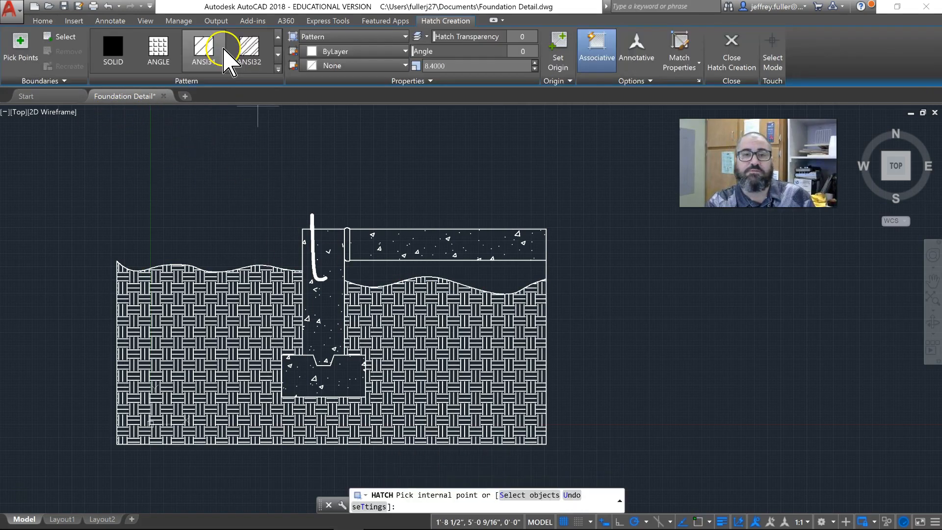
{"action": "scroll", "coordinate": [196, 55], "scroll_direction": "down", "scroll_amount": 5}
{"action": "left_click", "coordinate": [113, 49]}
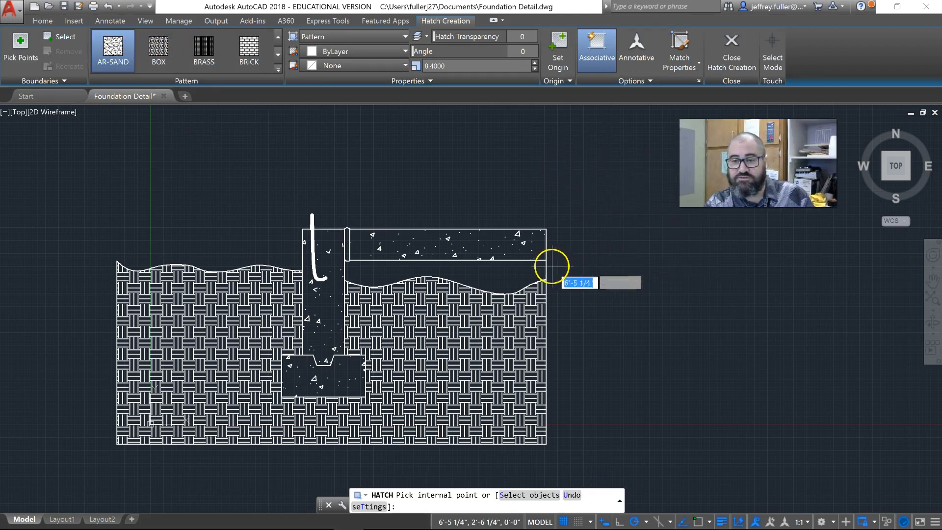
{"action": "left_click", "coordinate": [485, 269]}
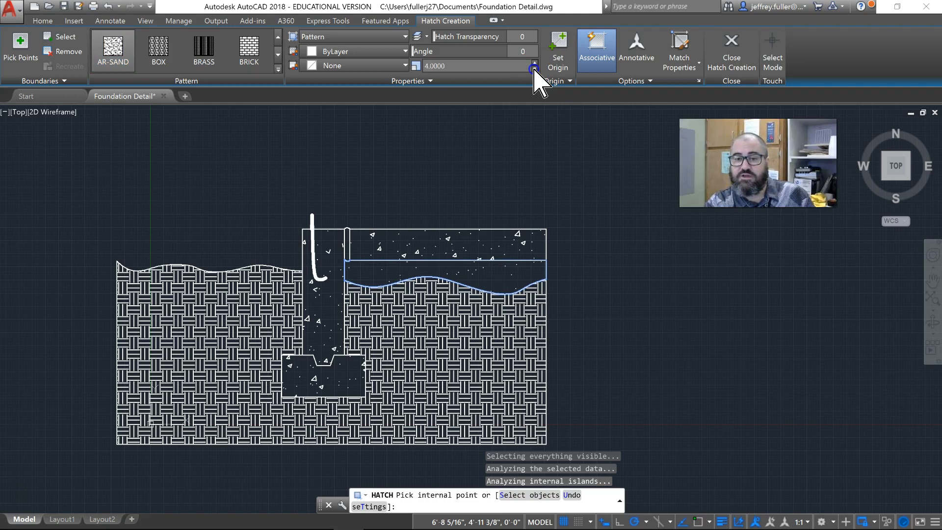
{"action": "left_click", "coordinate": [534, 69]}
{"action": "left_click", "coordinate": [535, 69]}
{"action": "left_click", "coordinate": [534, 68]}
{"action": "left_click", "coordinate": [535, 69]}
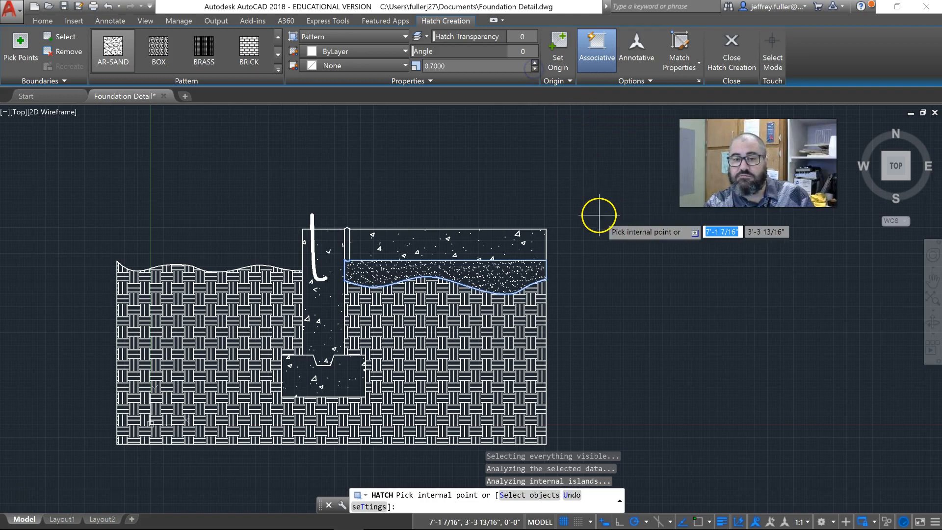
{"action": "key", "text": "Escape"}
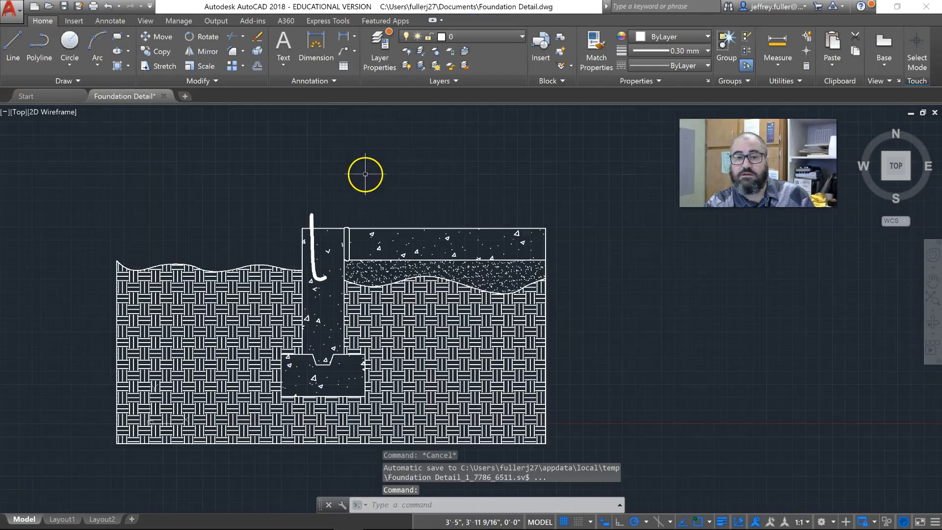
Draw a horizontal line from the wall's top-left corner running right along the top of the wall
{"action": "middle_click_drag", "start_coordinate": [347, 195], "coordinate": [414, 223]}
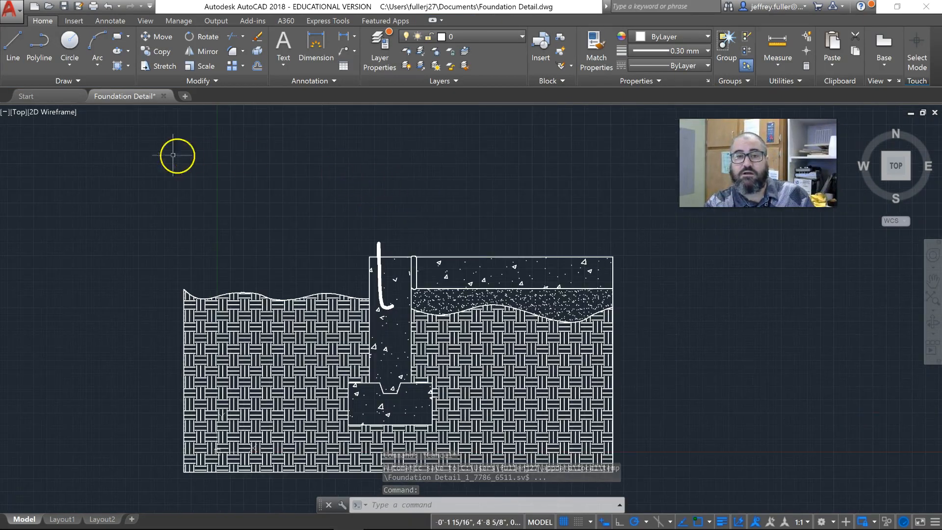
{"action": "left_click", "coordinate": [12, 46]}
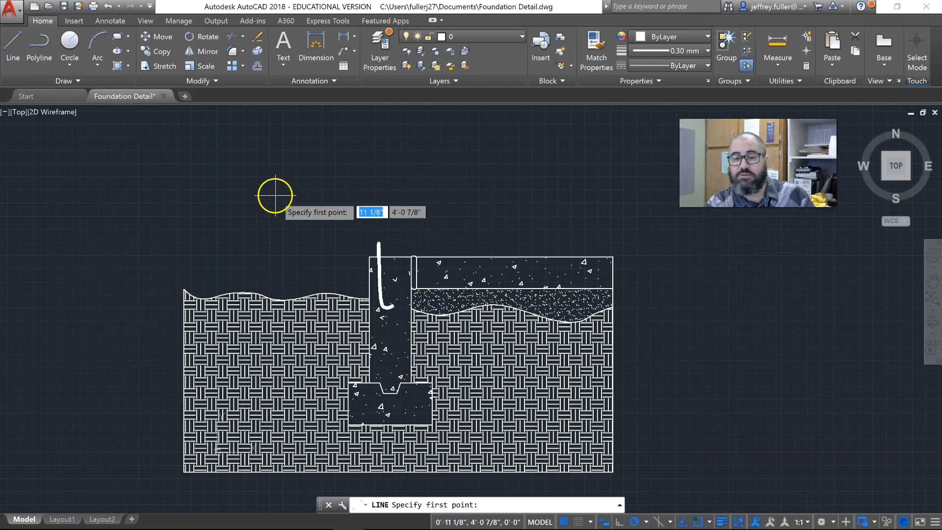
{"action": "scroll", "coordinate": [273, 193], "scroll_direction": "up", "scroll_amount": 4}
{"action": "middle_click_drag", "start_coordinate": [402, 263], "coordinate": [179, 239]}
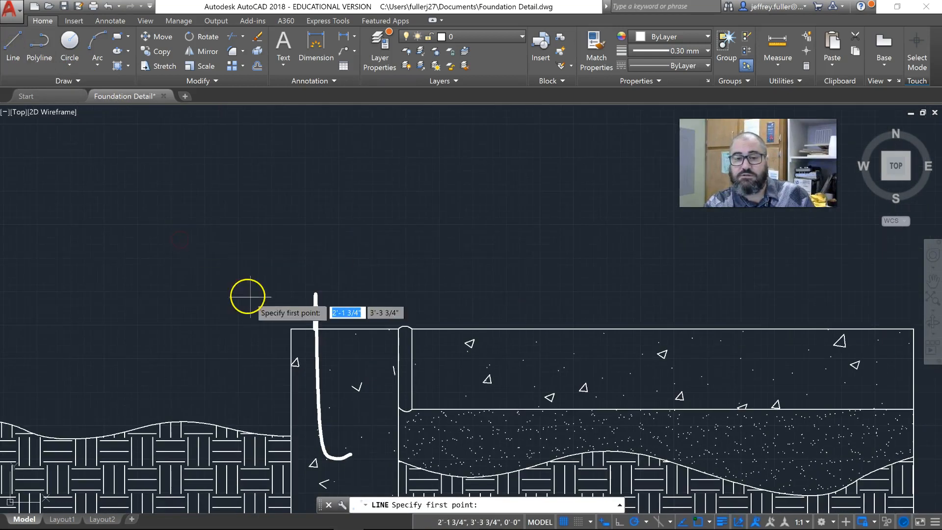
{"action": "left_click", "coordinate": [291, 329]}
{"action": "type", "text": "3"}
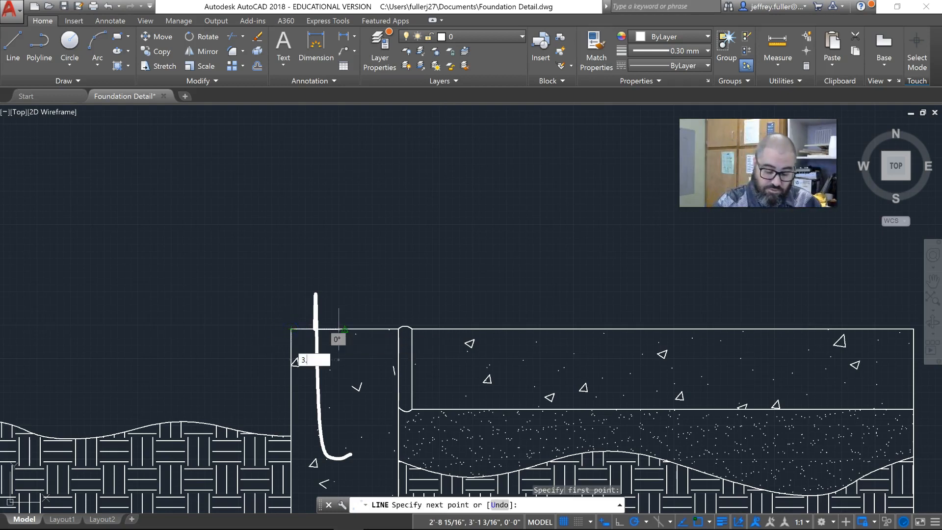
{"action": "key", "text": "Return"}
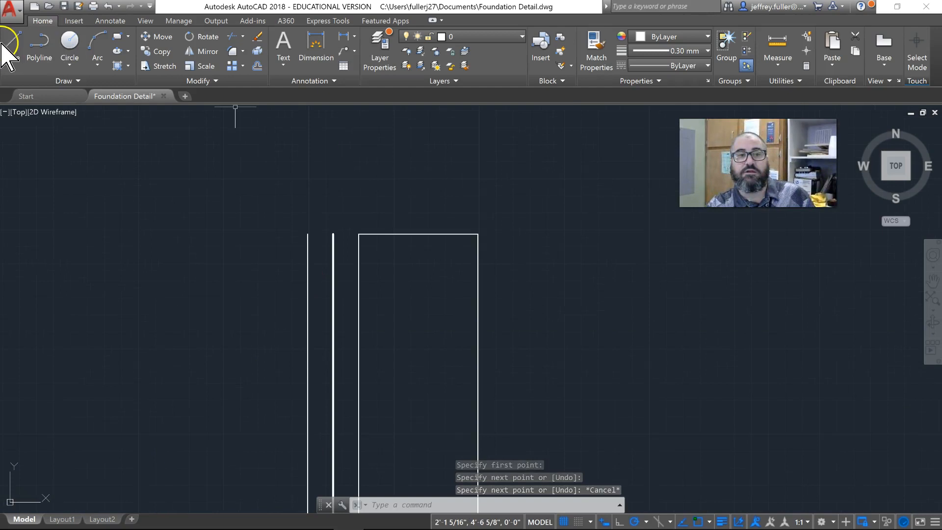
Draw a zigzag break line across the top of the wall framing, extending past both sides, and trim it at the zigzag
{"action": "left_click", "coordinate": [8, 43]}
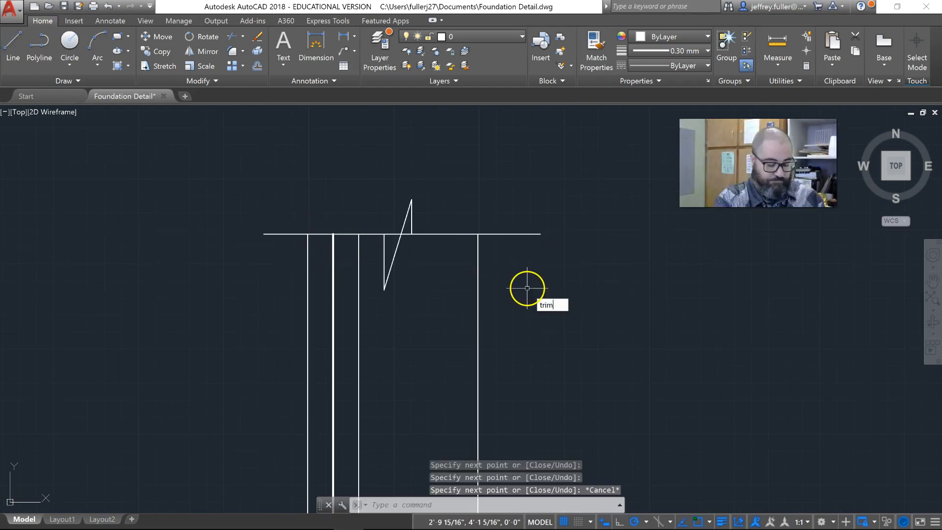
{"action": "type", "text": "tr"}
{"action": "key", "text": "Return"}
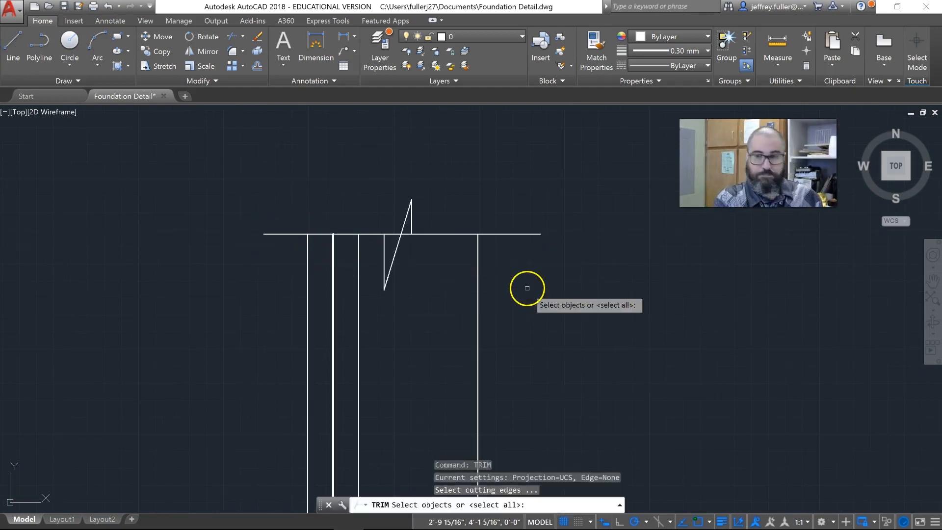
{"action": "key", "text": "Escape"}
Examine the completed foundation detail, checking the wall framing, anchor bolt, slab, compacted sand, footing, dimensions and leader labels
{"action": "scroll", "coordinate": [491, 239], "scroll_direction": "up", "scroll_amount": 2}
{"action": "scroll", "coordinate": [491, 238], "scroll_direction": "down", "scroll_amount": 4}
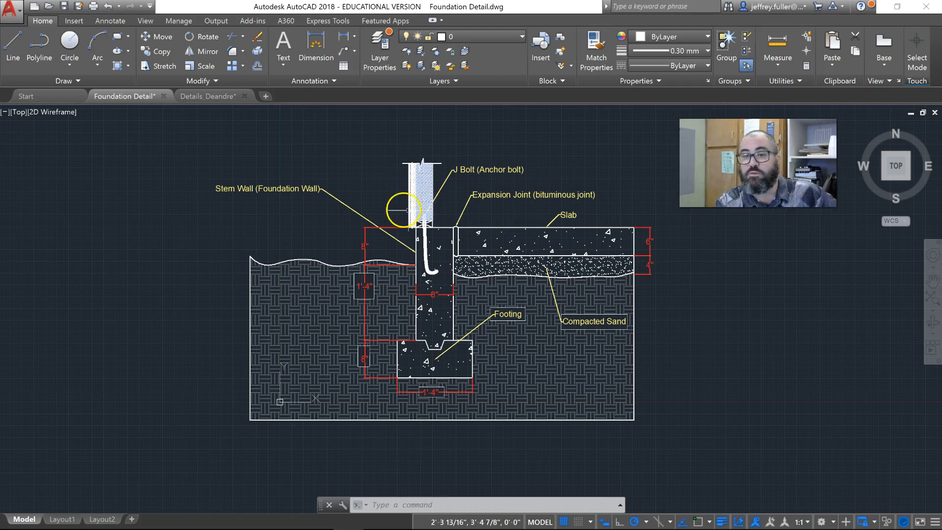
{"action": "scroll", "coordinate": [402, 191], "scroll_direction": "up", "scroll_amount": 2}
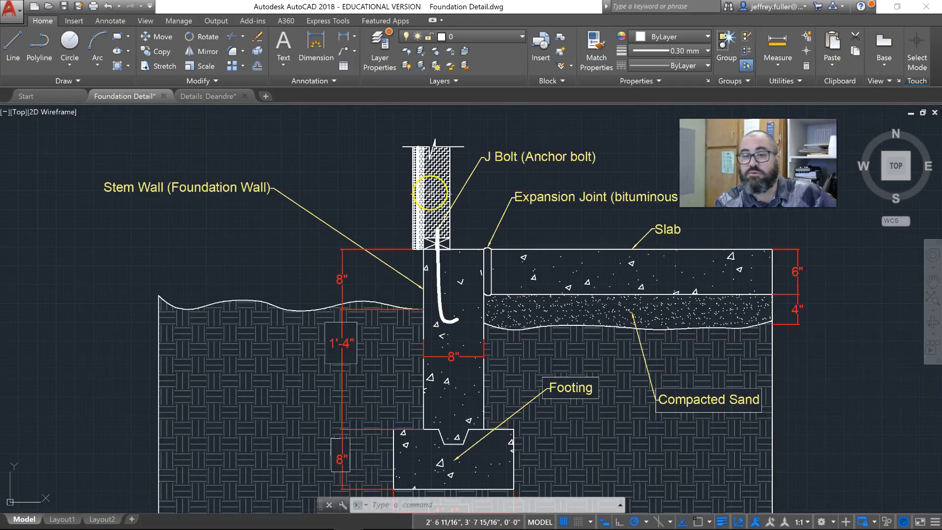
{"action": "scroll", "coordinate": [367, 216], "scroll_direction": "down", "scroll_amount": 2}
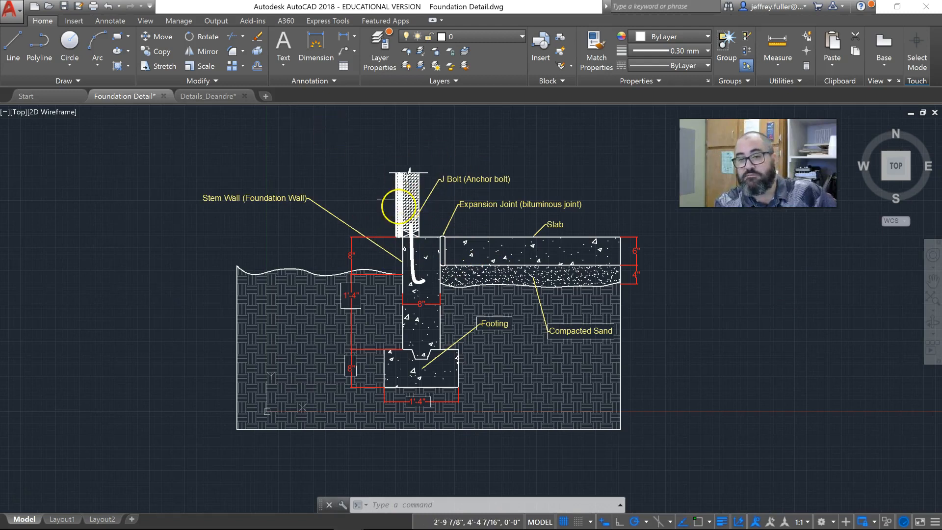
{"action": "middle_click_drag", "start_coordinate": [321, 312], "coordinate": [273, 259]}
{"action": "middle_click_drag", "start_coordinate": [280, 172], "coordinate": [275, 181]}
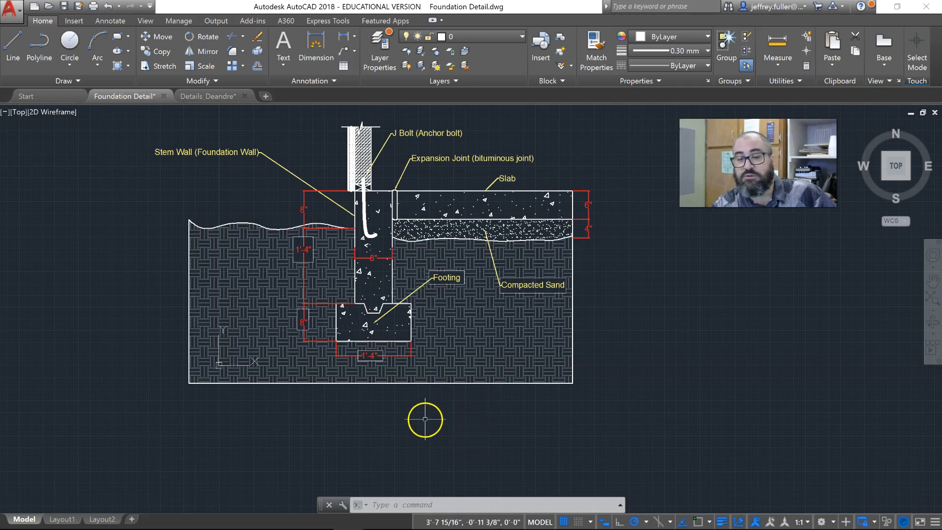
{"action": "scroll", "coordinate": [437, 326], "scroll_direction": "up", "scroll_amount": 2}
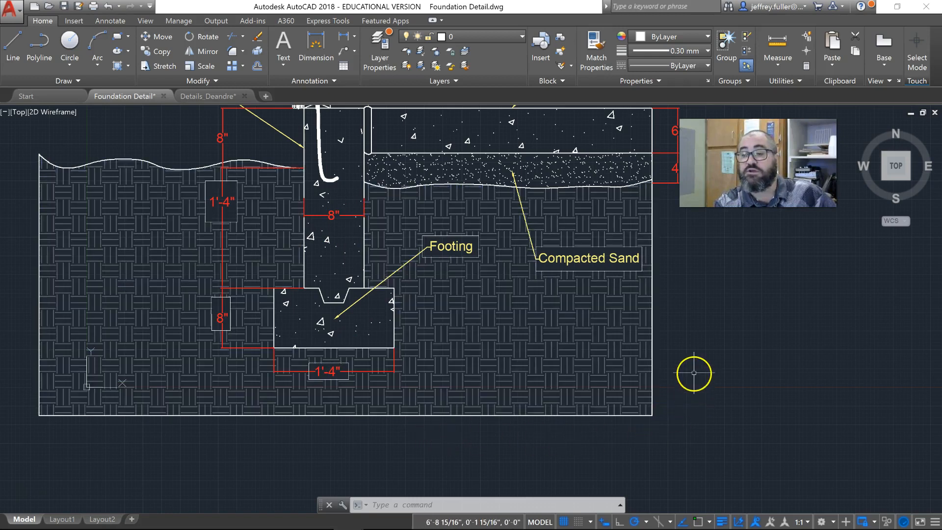
{"action": "middle_click_drag", "start_coordinate": [694, 370], "coordinate": [715, 422]}
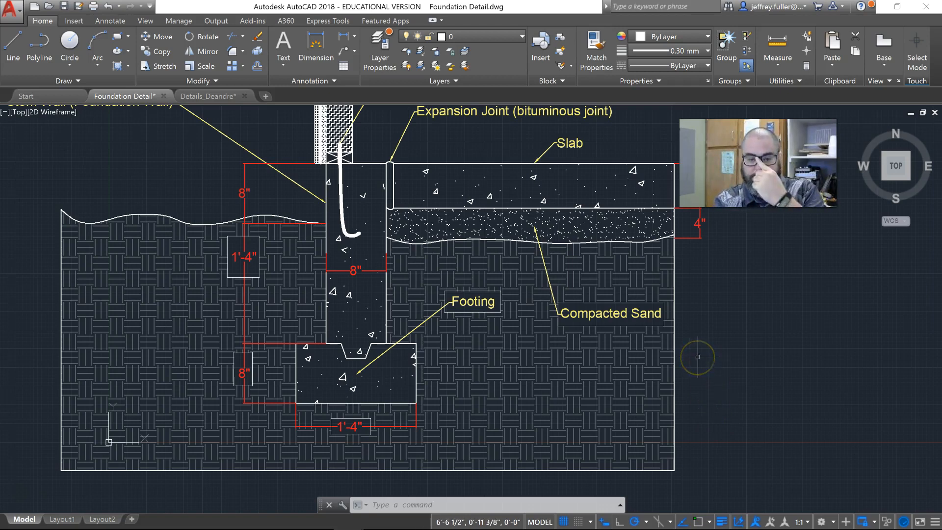
{"action": "scroll", "coordinate": [703, 354], "scroll_direction": "up", "scroll_amount": 2}
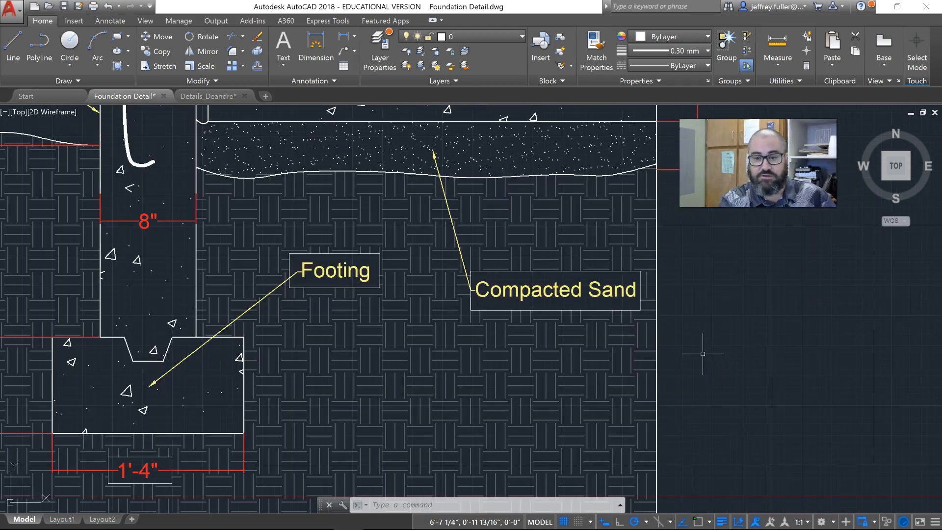
{"action": "scroll", "coordinate": [704, 354], "scroll_direction": "down", "scroll_amount": 4}
{"action": "mouse_move", "coordinate": [703, 354]}
{"action": "middle_mouse_down"}
{"action": "mouse_move", "coordinate": [584, 336]}
{"action": "mouse_move", "coordinate": [593, 330]}
{"action": "middle_mouse_up"}
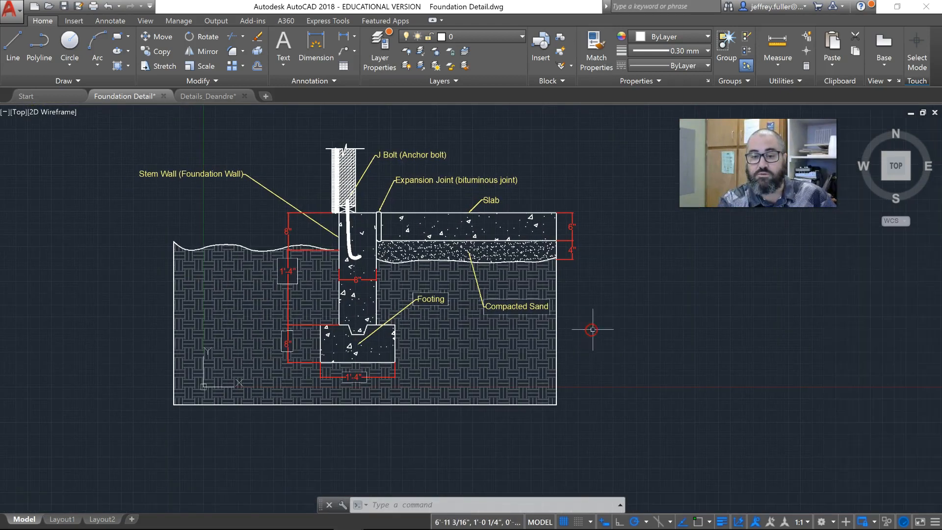